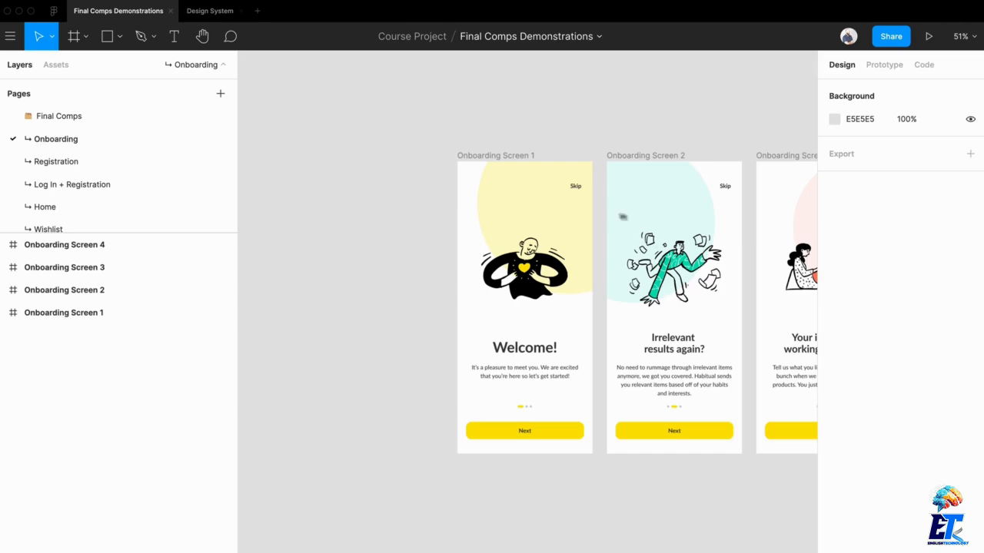
Switch to the Design System file and review its Color, Typograhy and Iconography pages, with the pages list enlarged.
click(222, 15)
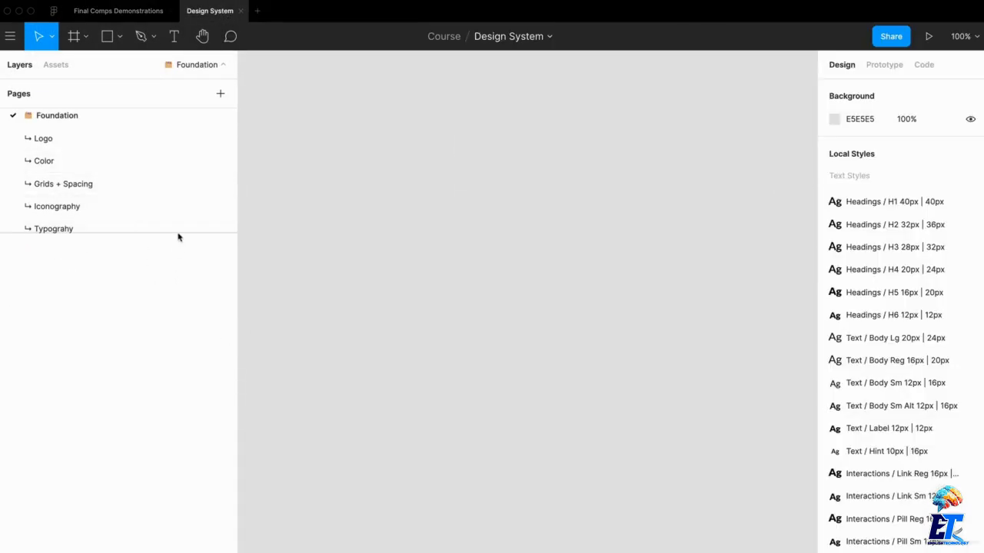
drag(179, 232, 187, 498)
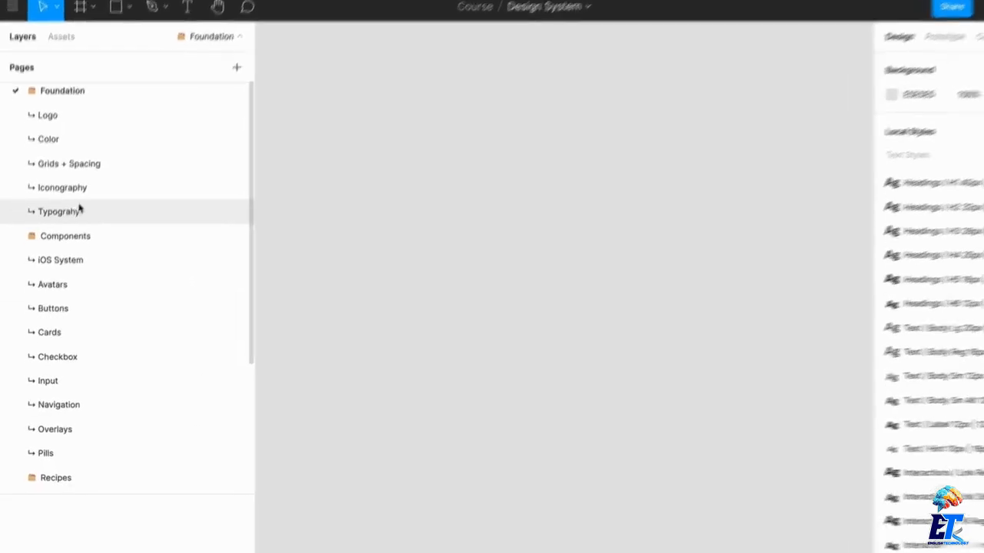
click(100, 108)
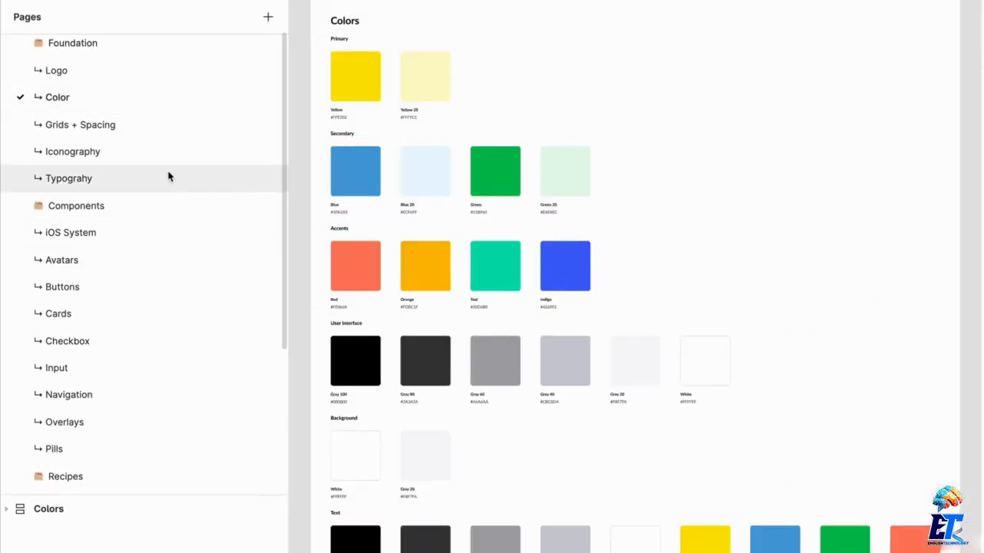
click(99, 176)
click(105, 155)
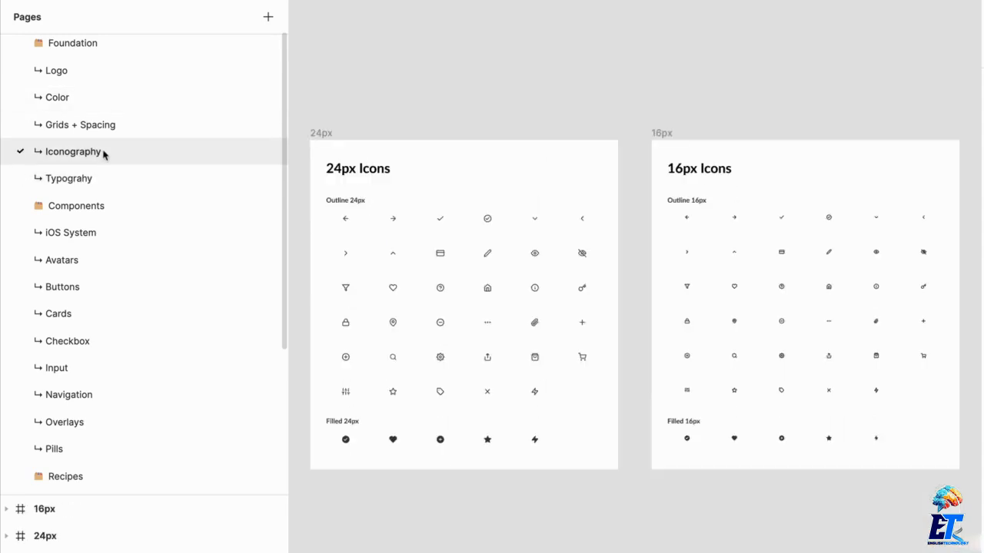
View the Avatars, Checkbox and Input component pages, examining the input field states up close.
click(115, 270)
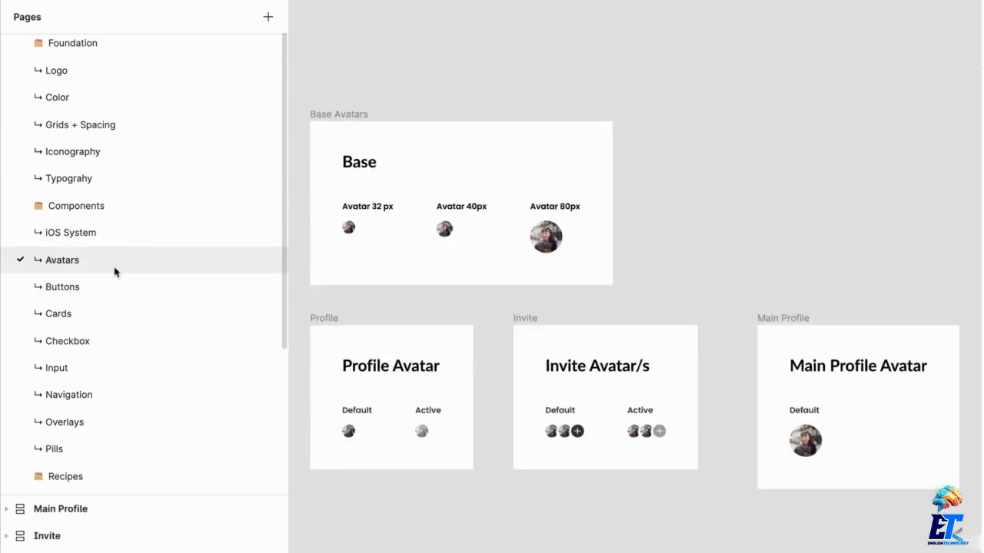
click(128, 345)
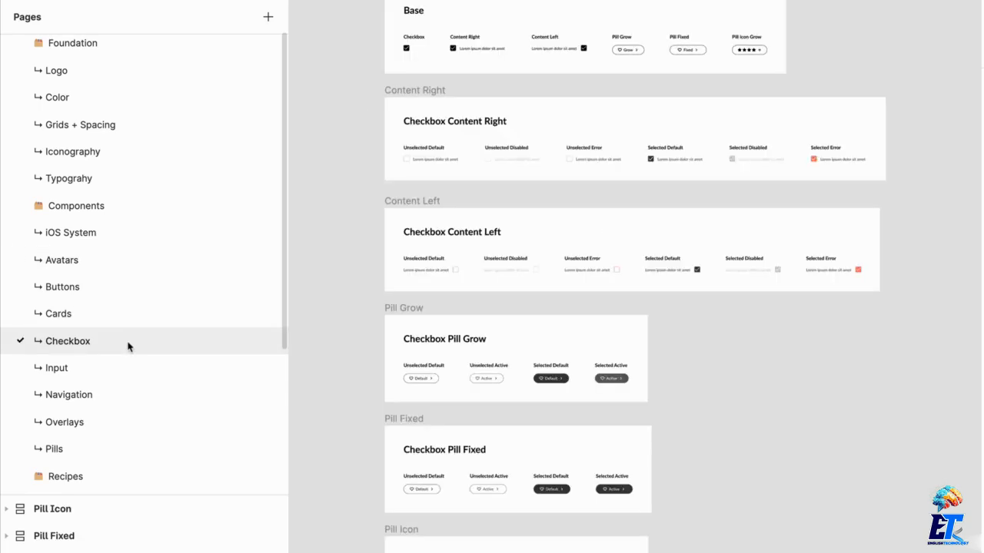
click(126, 368)
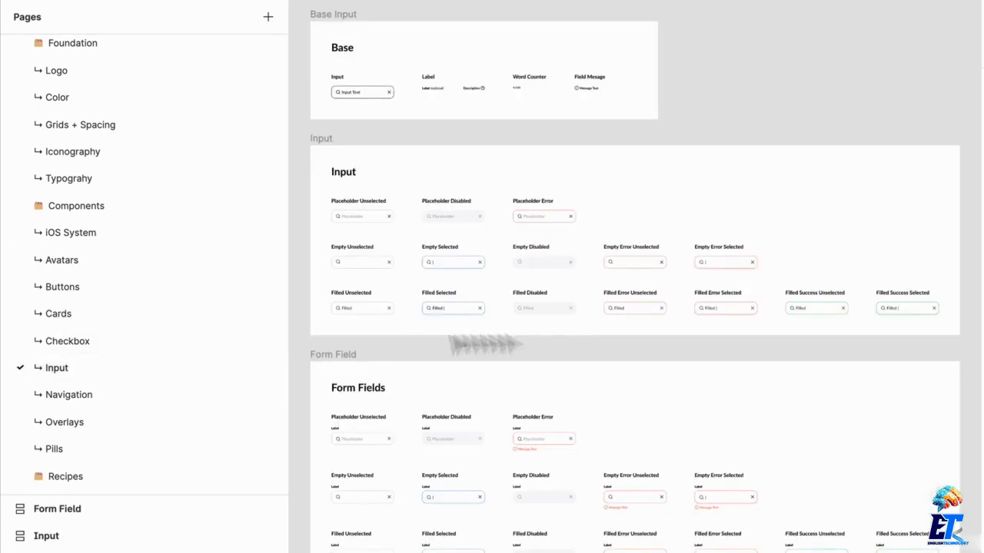
scroll(553, 296, up, 10)
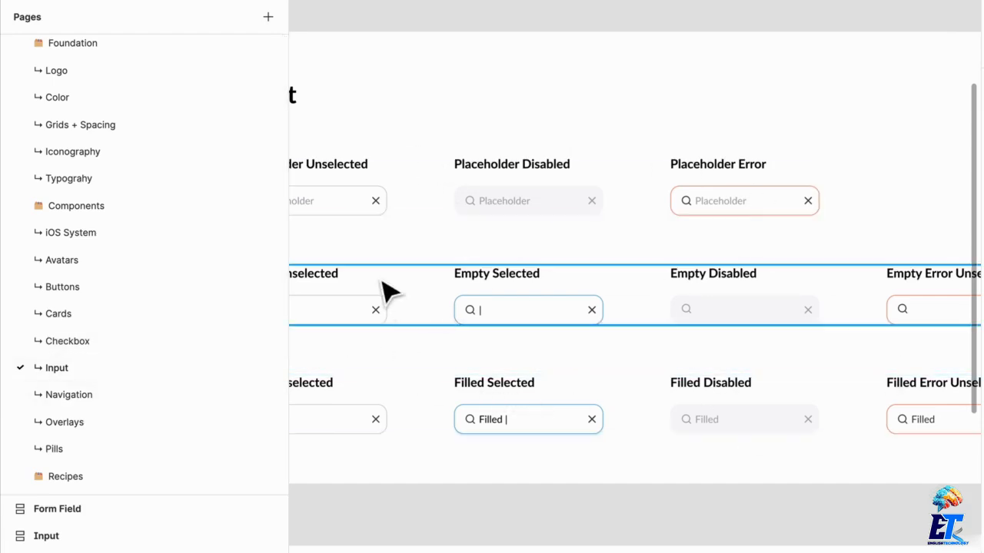
Open the Navigation component page and examine the Main Navigation variants up close.
click(194, 394)
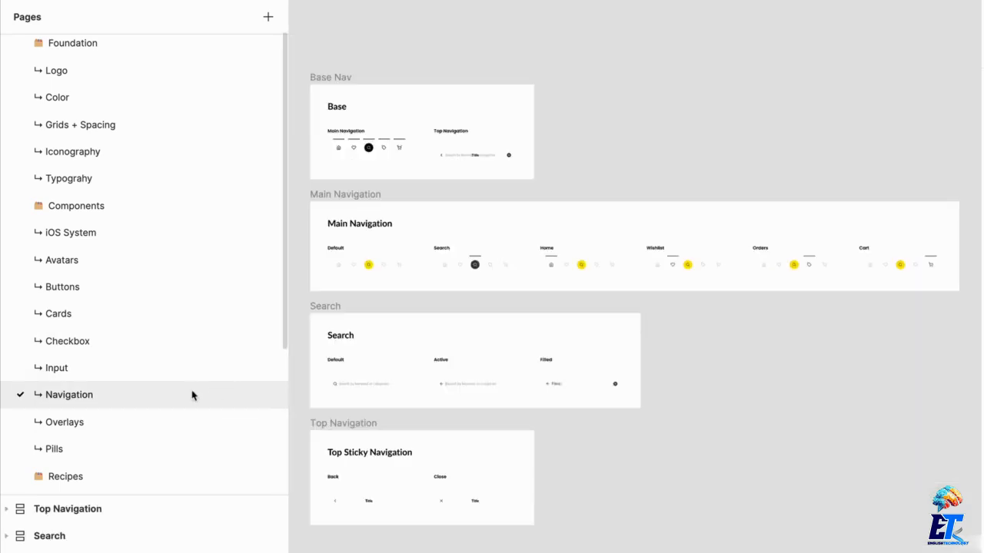
scroll(593, 266, up, 5)
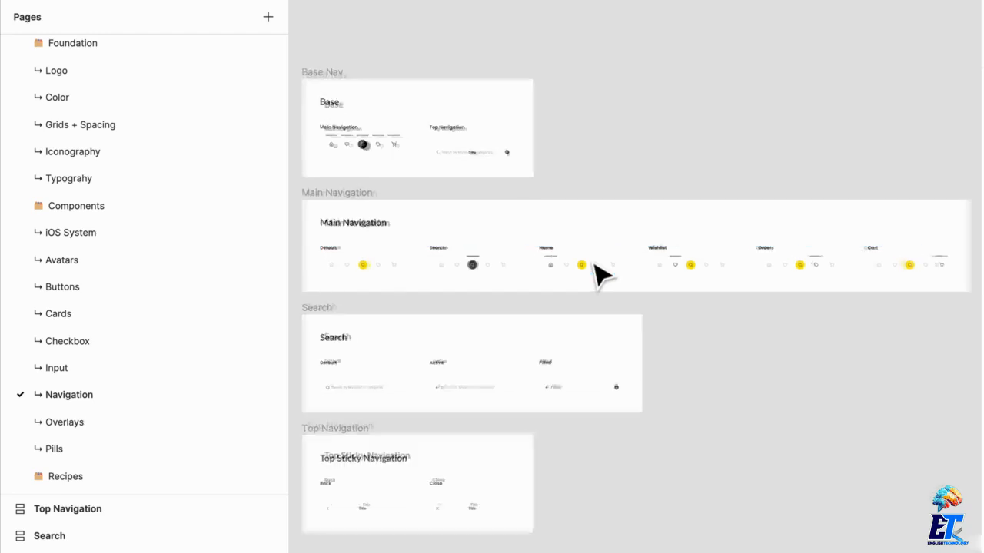
drag(546, 303, 819, 263)
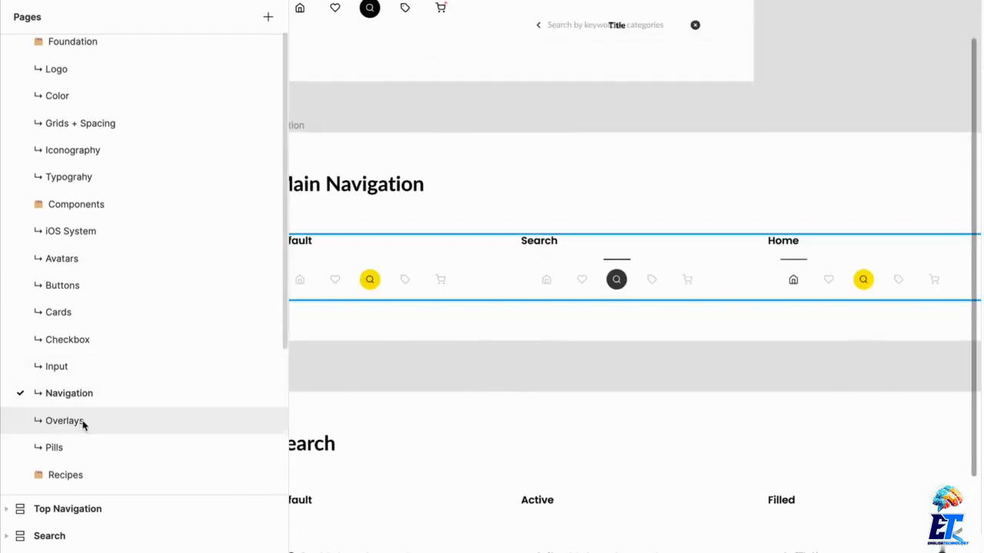
View the Pills component page and the Cart recipe page of the design system.
scroll(82, 422, down, 1)
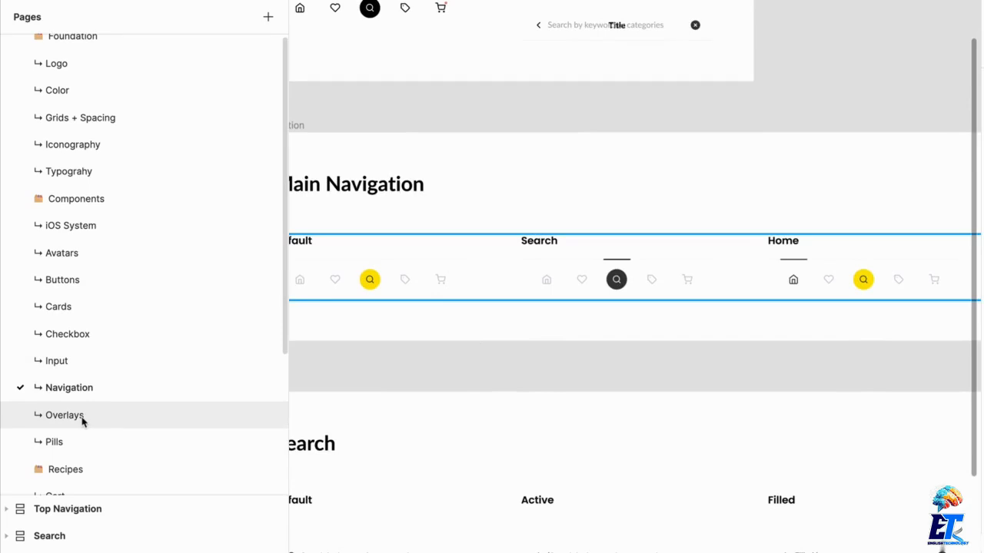
click(82, 443)
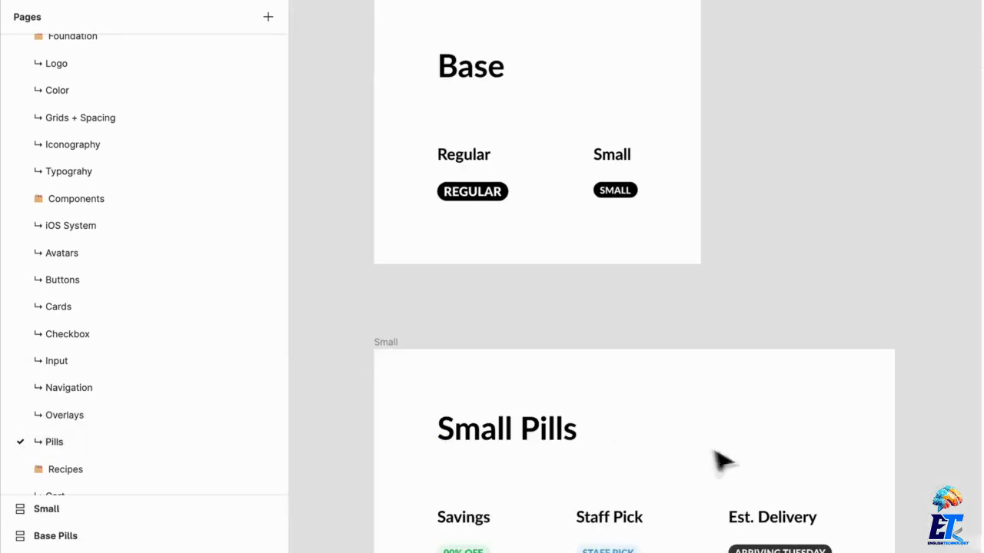
scroll(725, 464, down, 3)
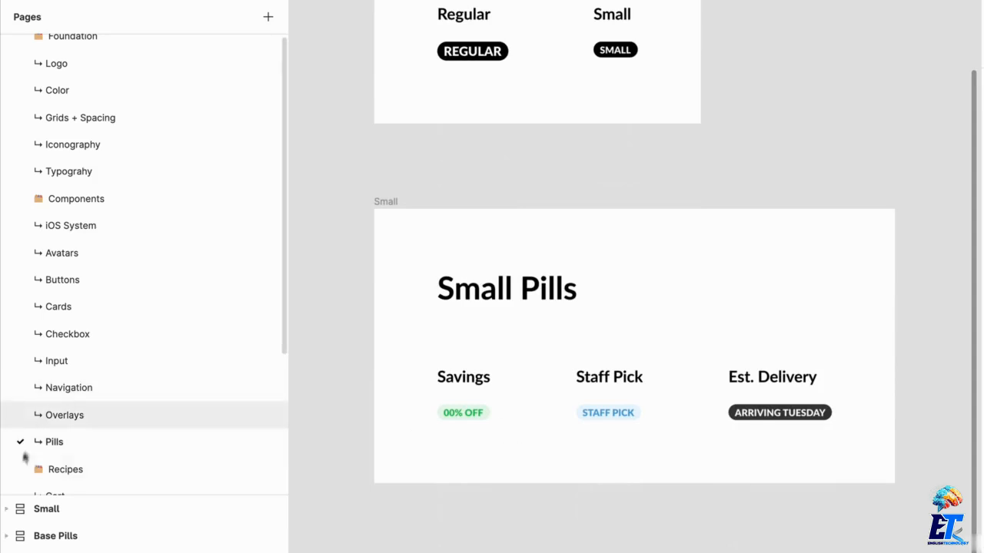
scroll(112, 396, down, 3)
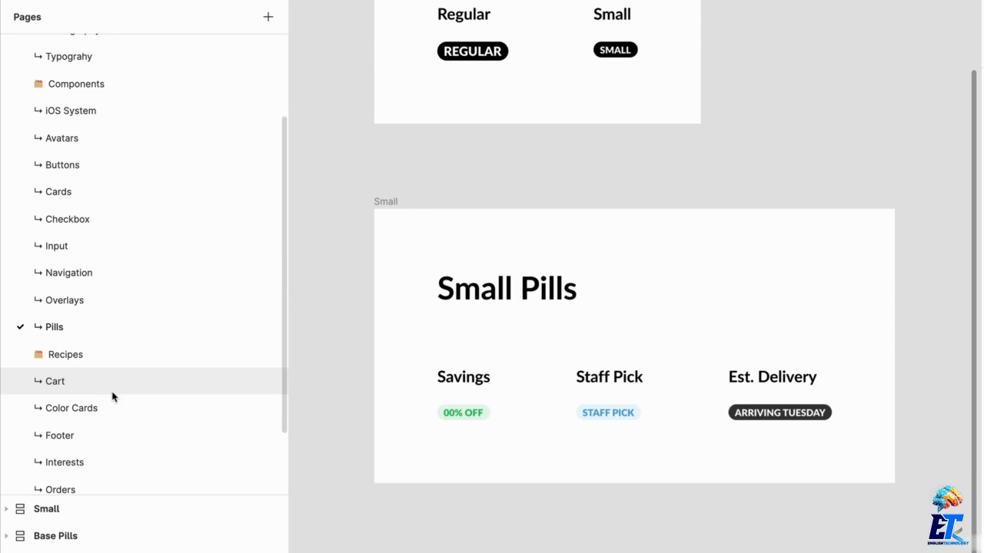
click(113, 385)
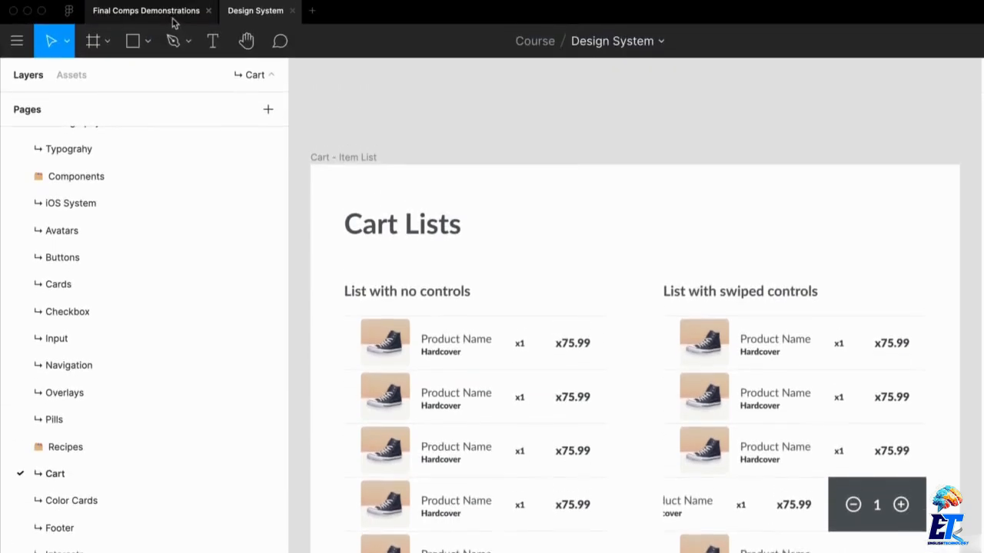
Return to the Final Comps Demonstrations file, look over the onboarding screens and enlarge the pages list.
click(174, 24)
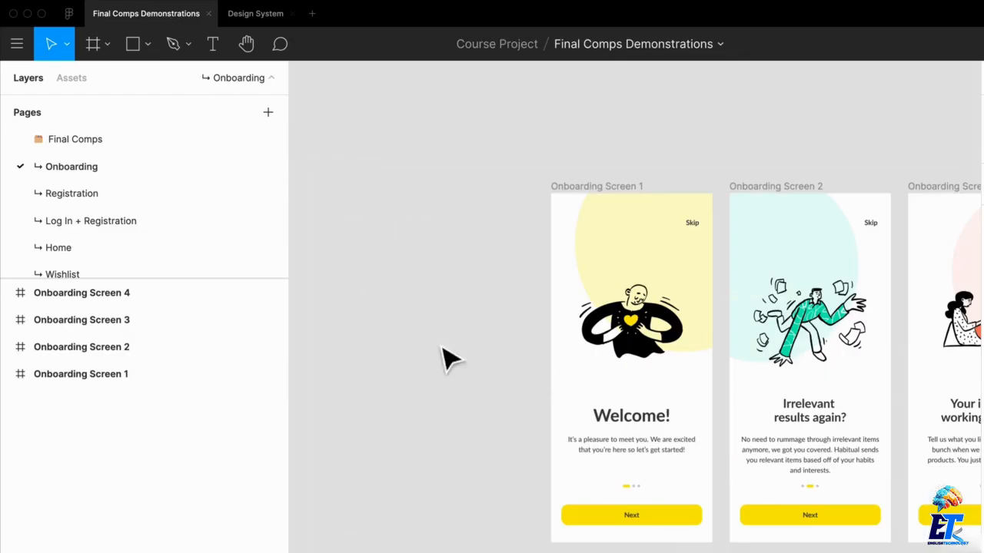
scroll(445, 358, up, 3)
drag(324, 322, 197, 297)
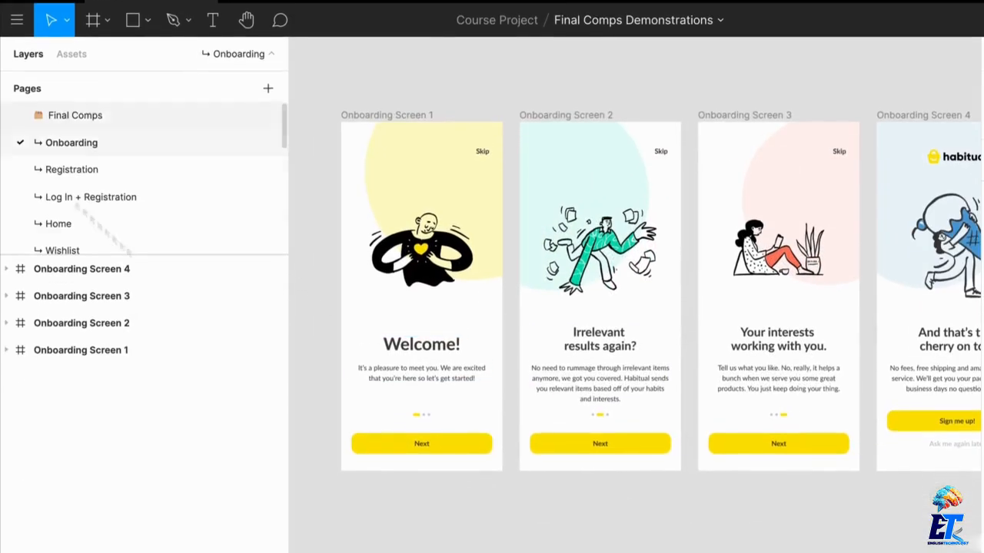
drag(220, 250, 219, 427)
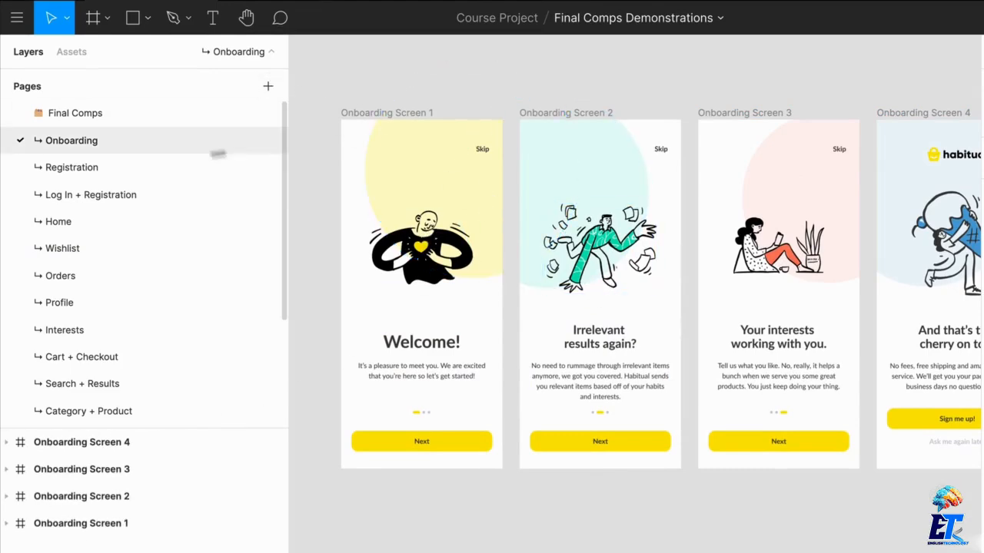
Open the Registration page and look across its registration screens.
click(103, 167)
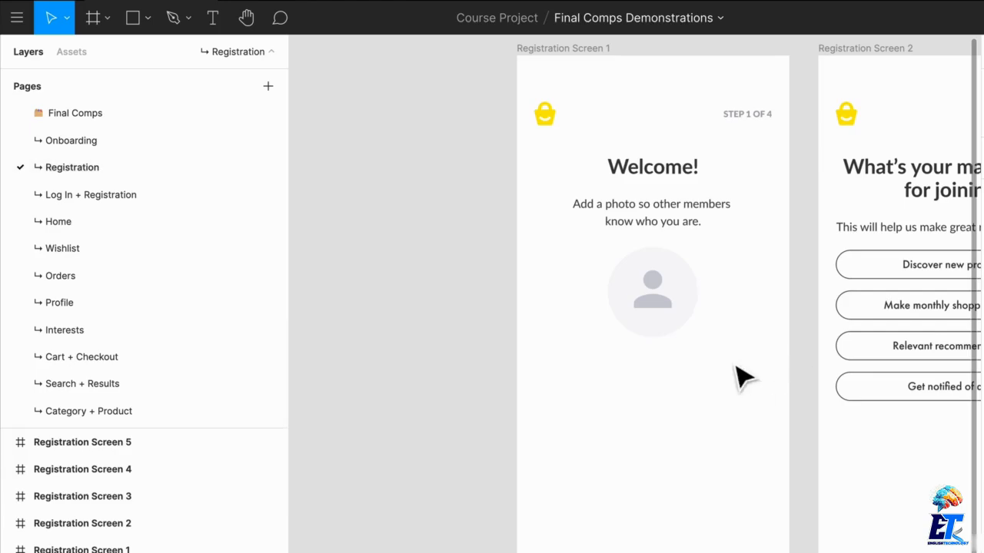
scroll(738, 377, down, 3)
drag(737, 376, 472, 362)
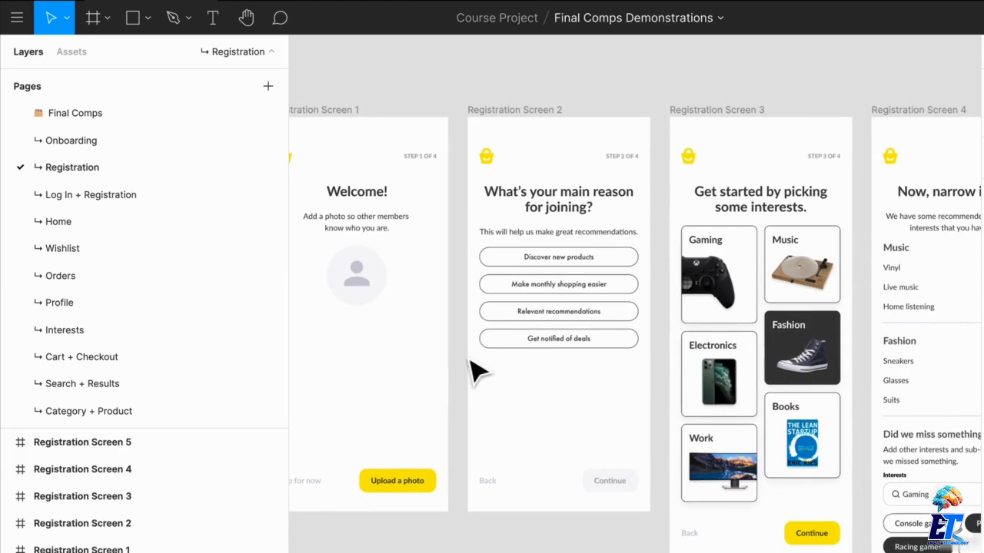
Open the Wishlist page and examine the Wishlist Logged Out screen from header to bottom navigation.
click(166, 259)
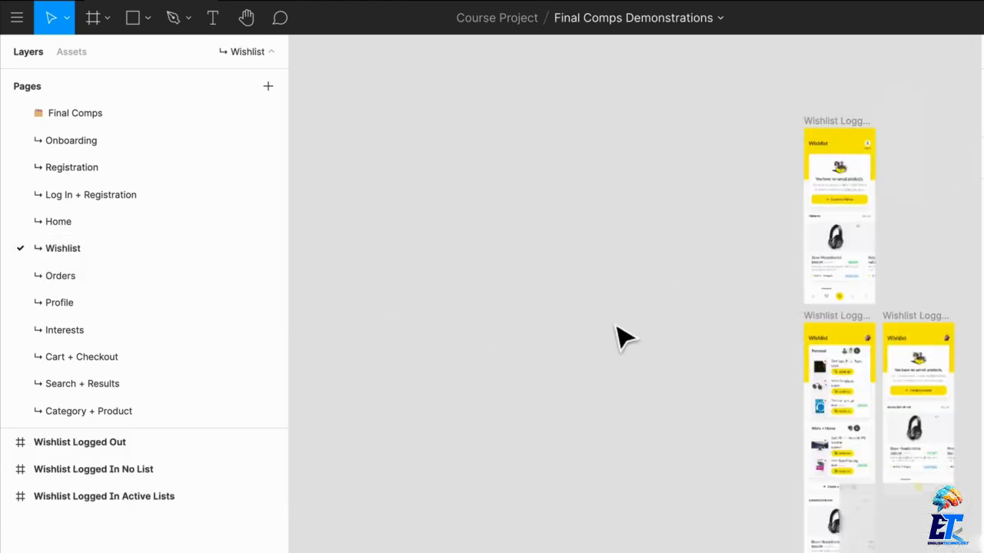
drag(738, 357, 581, 451)
scroll(645, 257, up, 10)
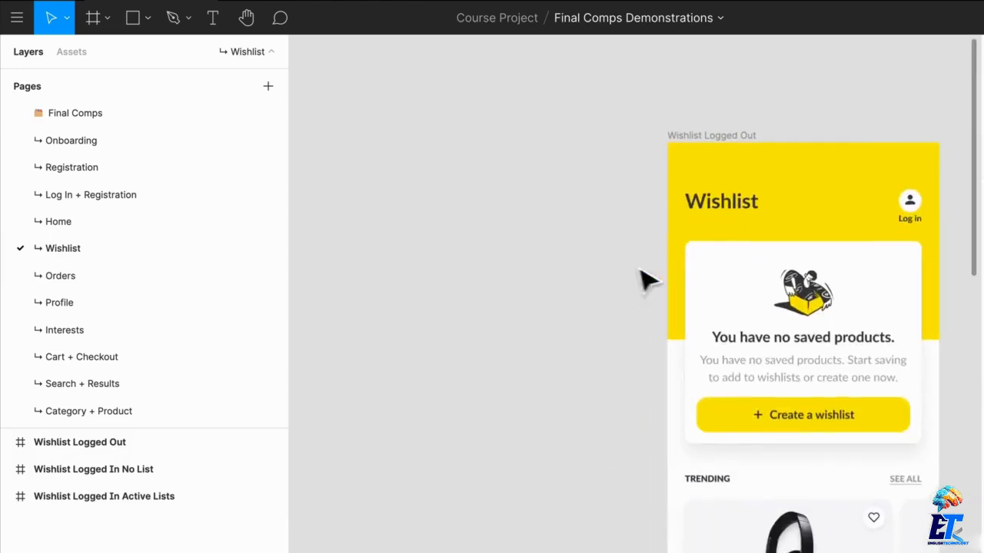
drag(641, 270, 419, 78)
scroll(455, 202, down, 1)
scroll(455, 201, down, 1)
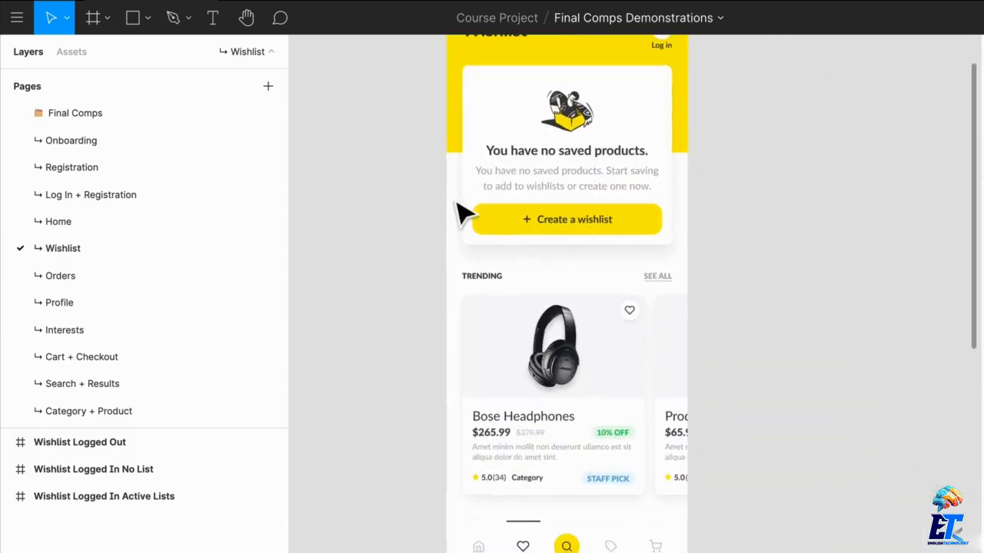
drag(441, 271, 551, 359)
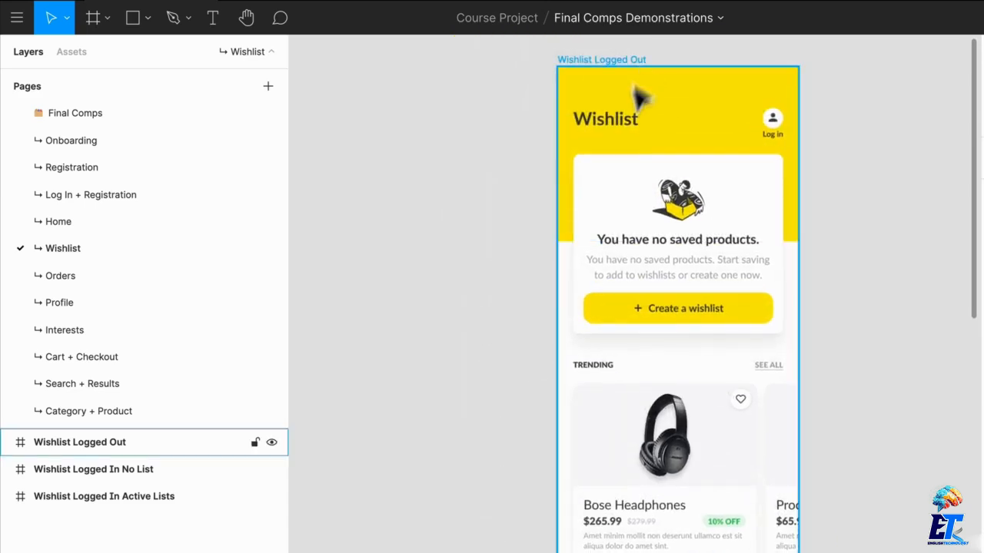
Inspect the layers of the Wishlist Logged Out screen by selecting its header and its bottom navigation bar, then clear the selection.
click(638, 116)
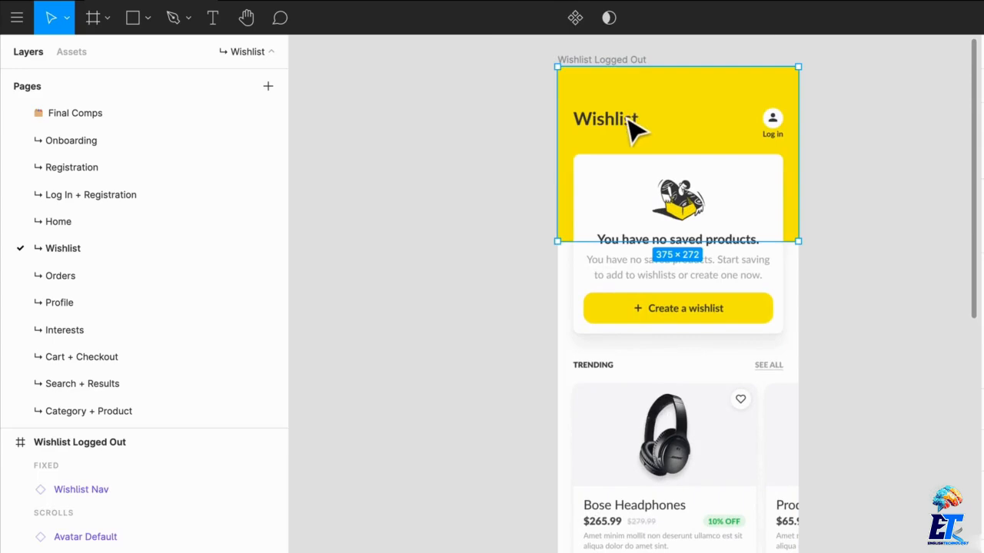
scroll(177, 484, down, 1)
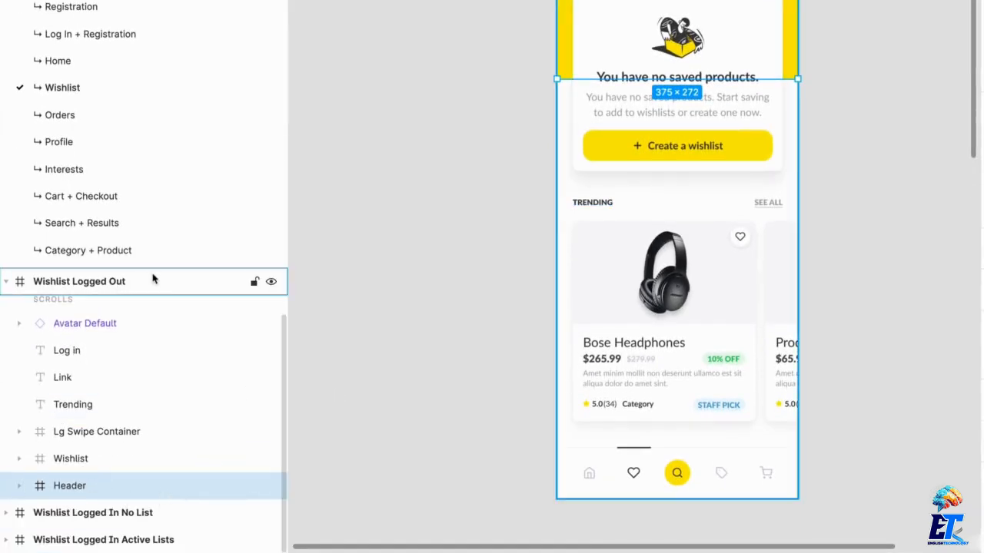
scroll(159, 198, down, 3)
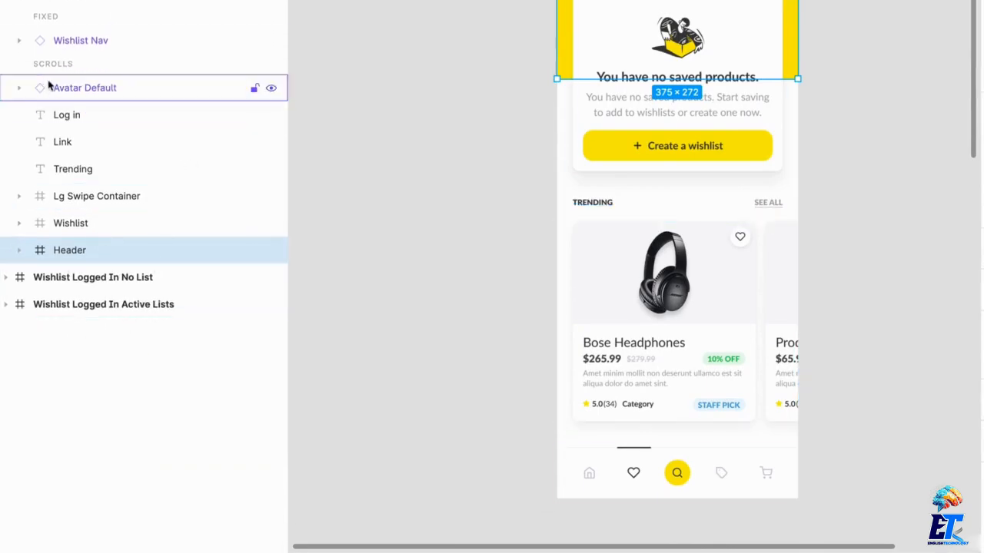
click(707, 494)
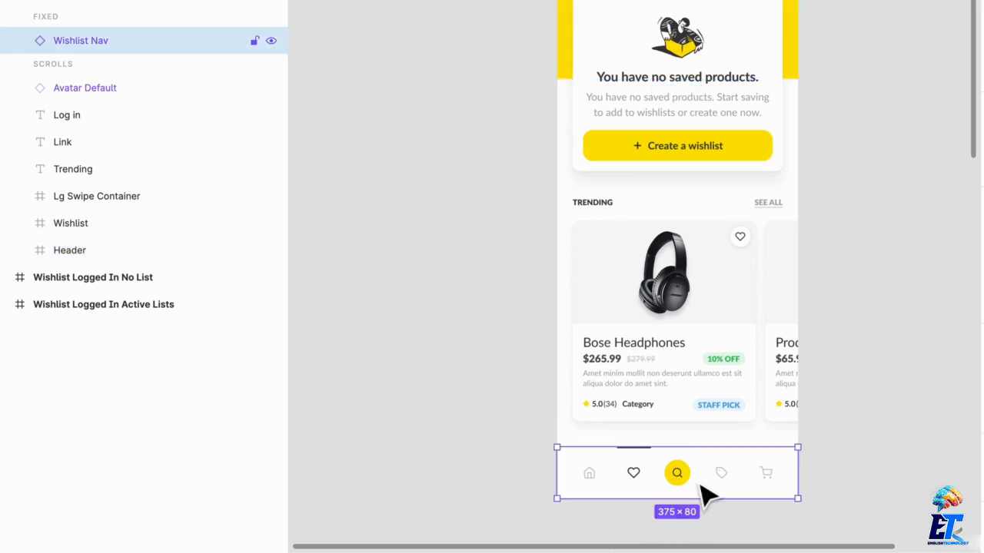
click(507, 245)
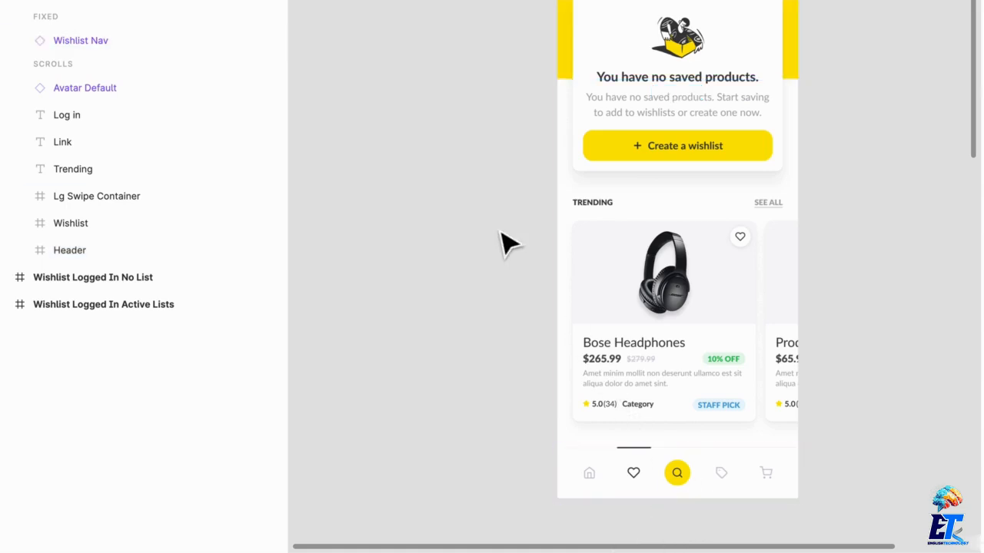
Place the Main Navigation component with the wishlist tab active from the Design System library on the canvas beside the Wishlist Logged Out screen.
click(73, 14)
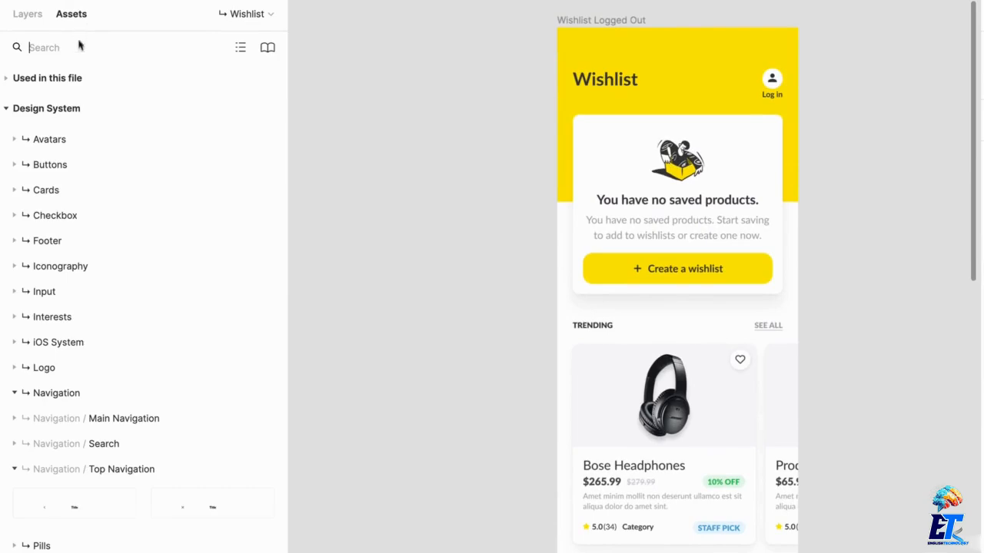
click(76, 470)
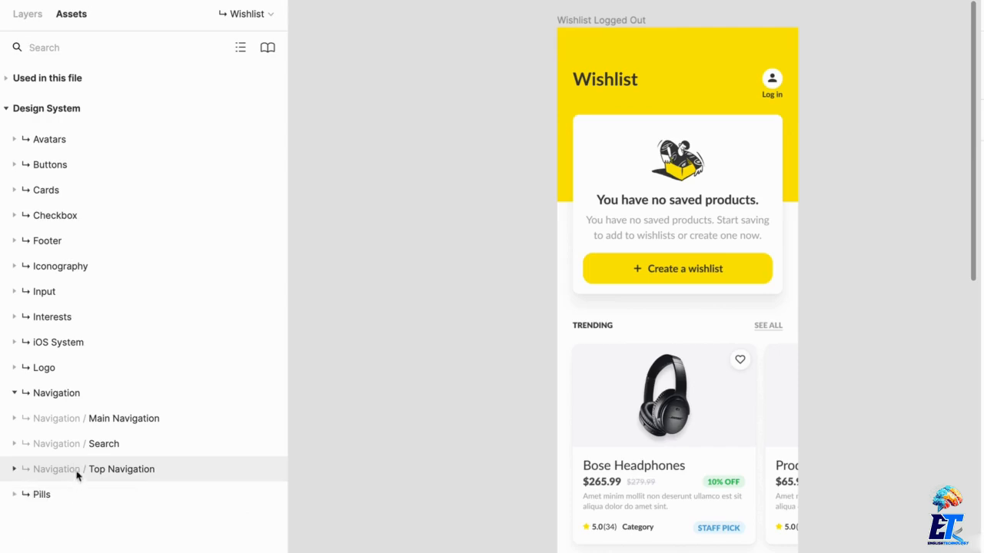
click(129, 422)
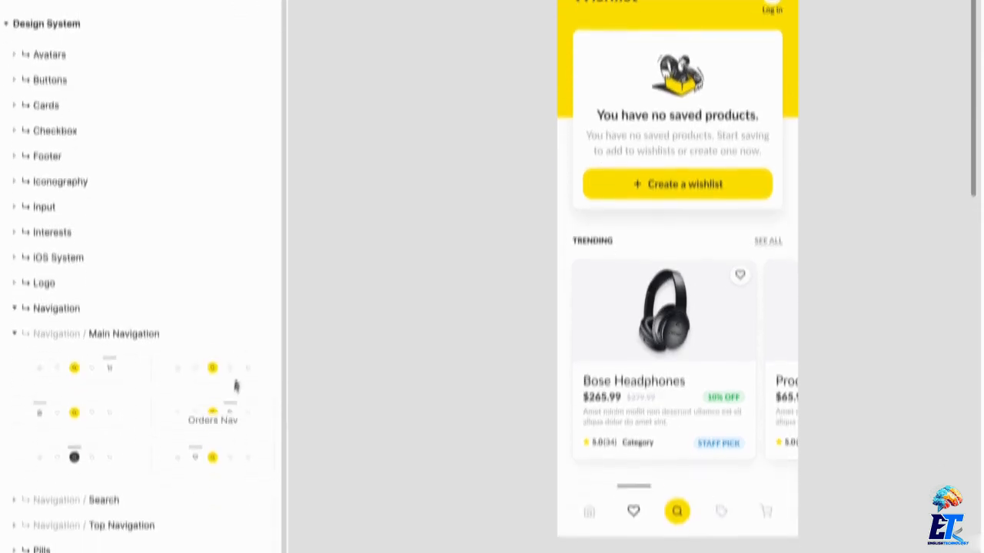
drag(214, 428, 376, 331)
click(430, 365)
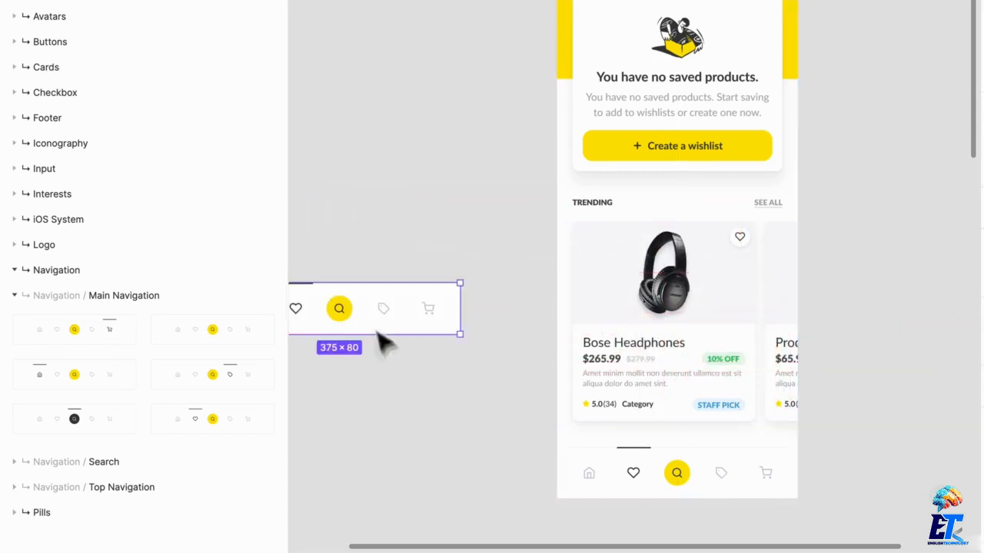
click(420, 412)
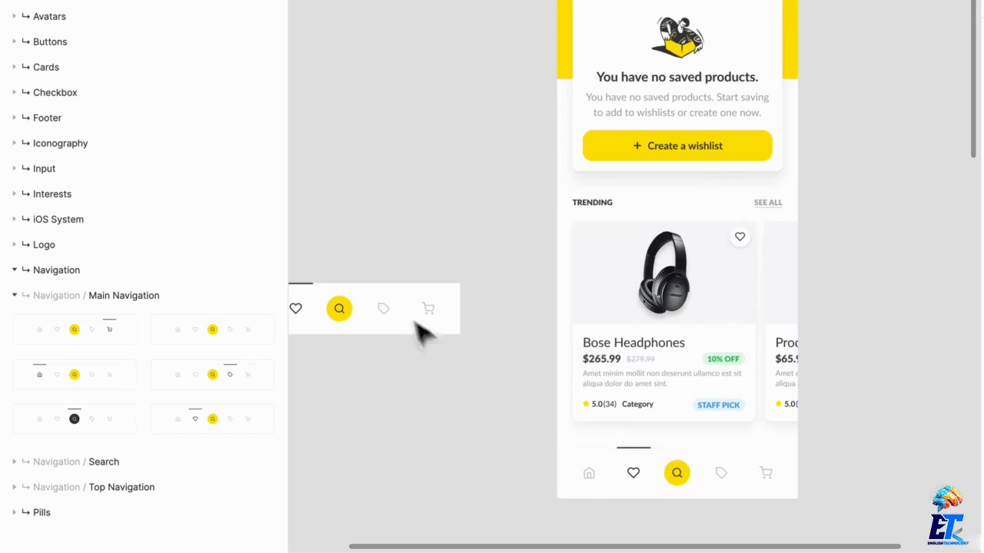
Place the Cart Nav and Orders Nav components from the library on the canvas below the wishlist navigation bar.
drag(417, 318, 448, 265)
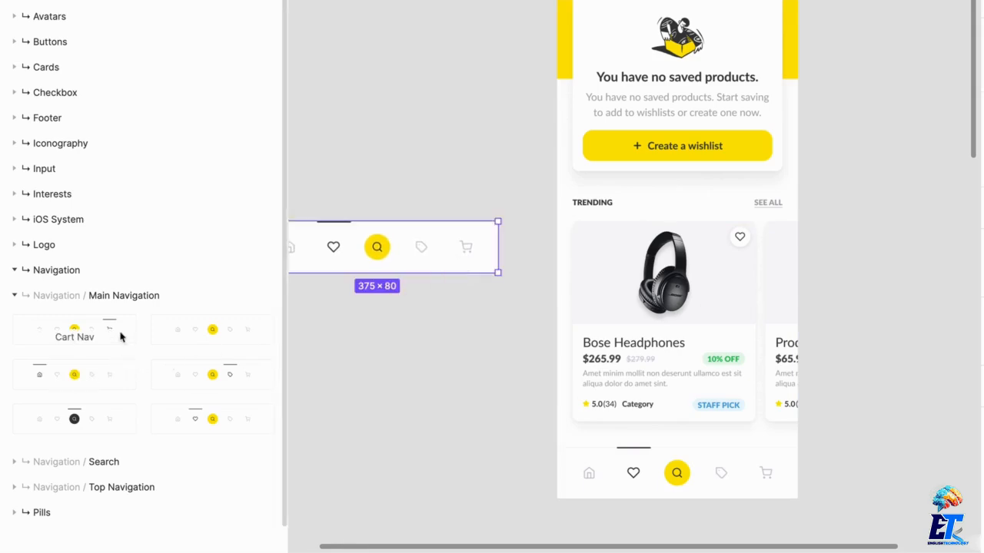
drag(121, 336, 454, 380)
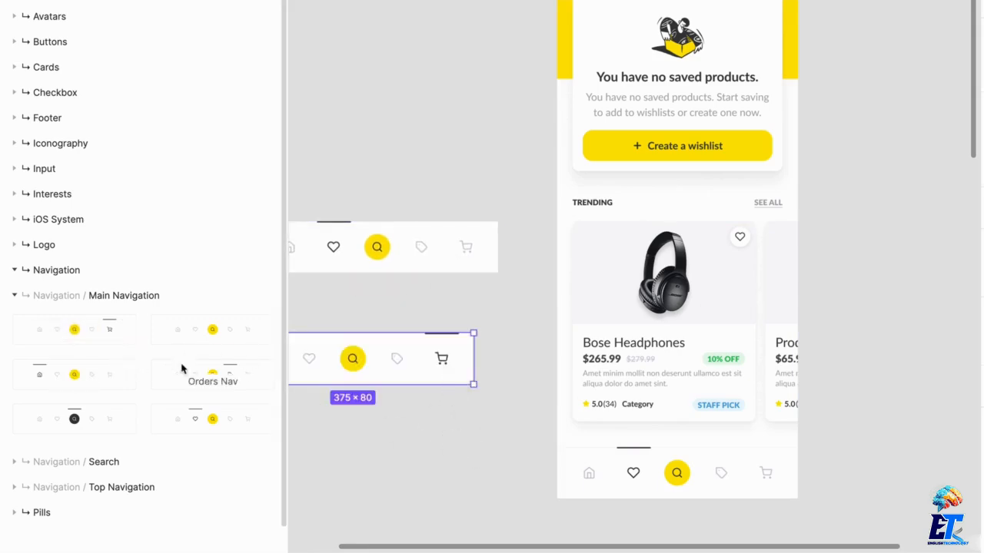
drag(446, 331, 510, 295)
drag(198, 386, 441, 427)
Delete the three navigation bar instances beside the Wishlist Logged Out screen.
drag(472, 484, 403, 260)
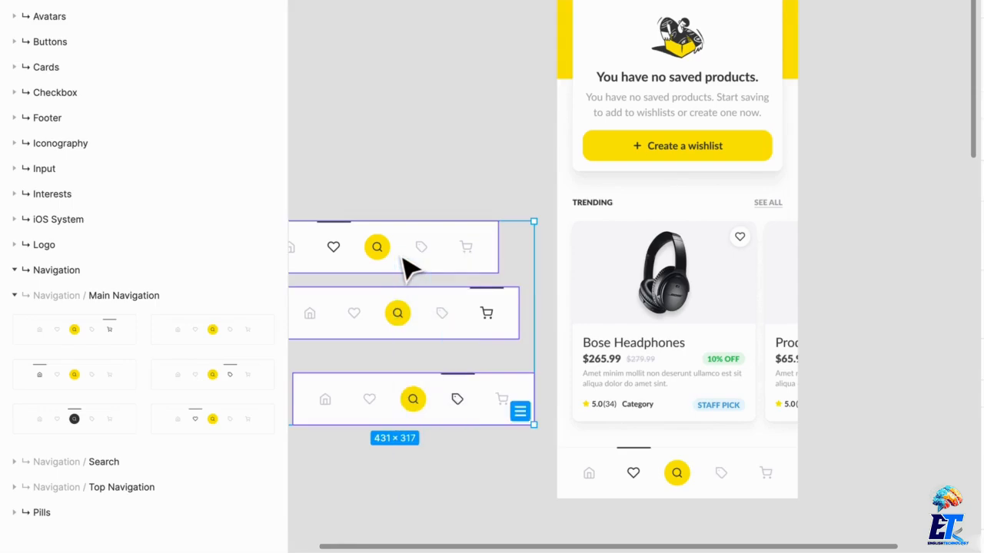
key(Delete)
Select the swipe container of product cards under Trending and show it in the layer list.
click(655, 281)
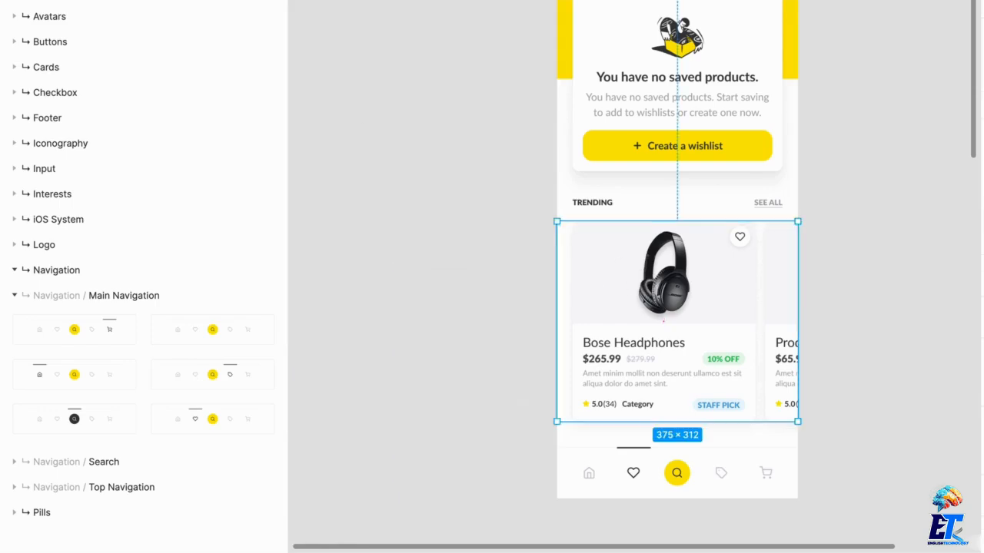
key(alt+1)
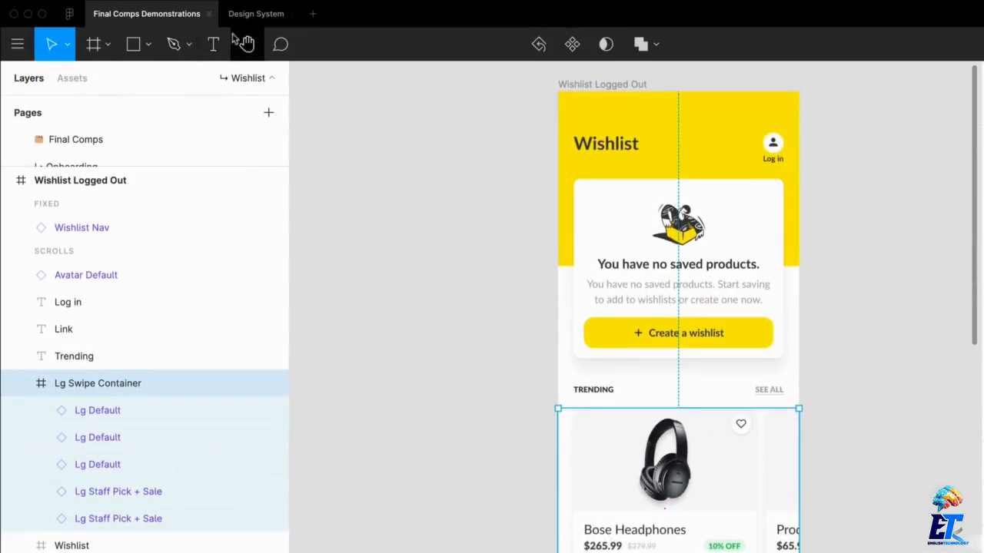
Switch to the Design System file and open the Product Cards page under Recipes.
click(243, 19)
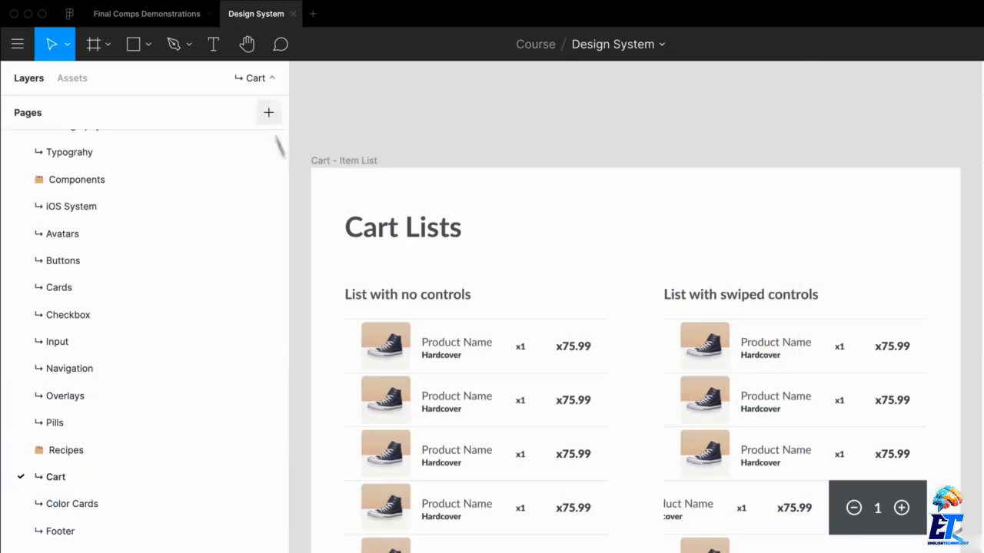
scroll(187, 535, down, 2)
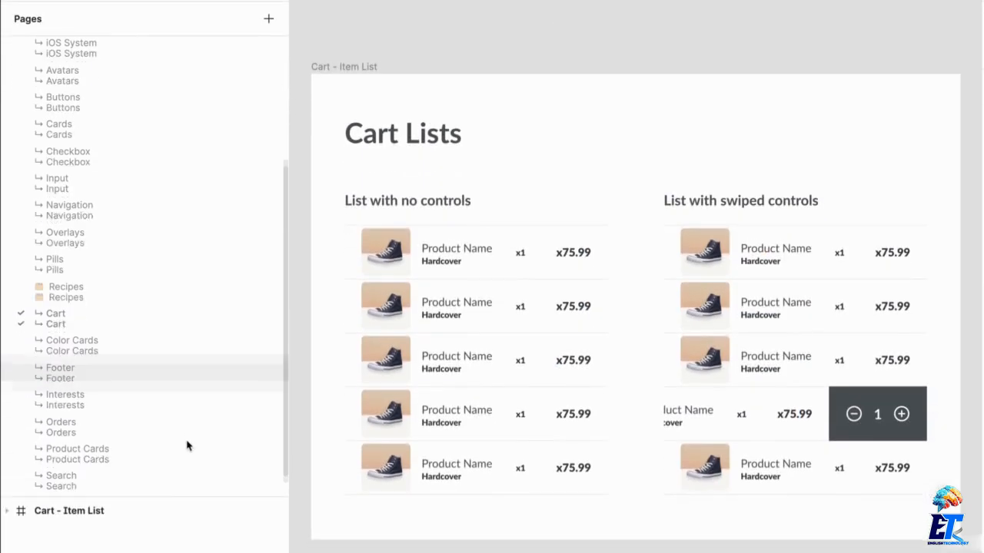
click(128, 463)
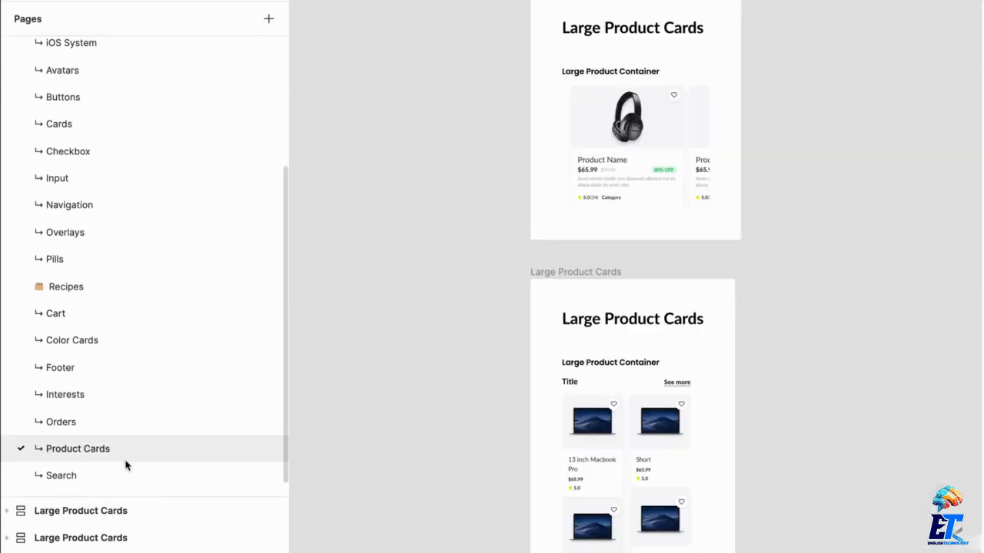
Expand the Recipes layers of the upper Large Product Cards frame, select Lg Swipe Container and examine its product card up close.
click(652, 143)
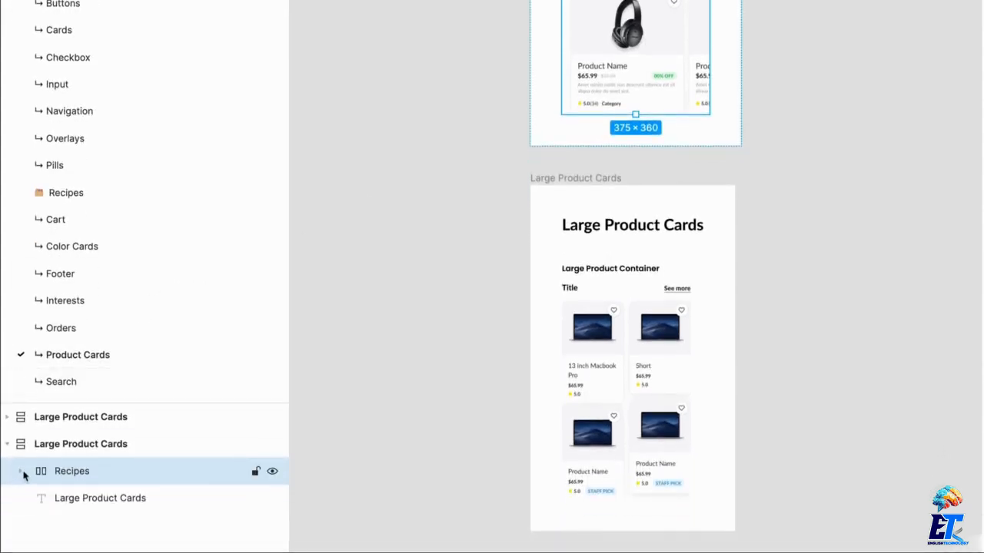
click(22, 472)
click(43, 498)
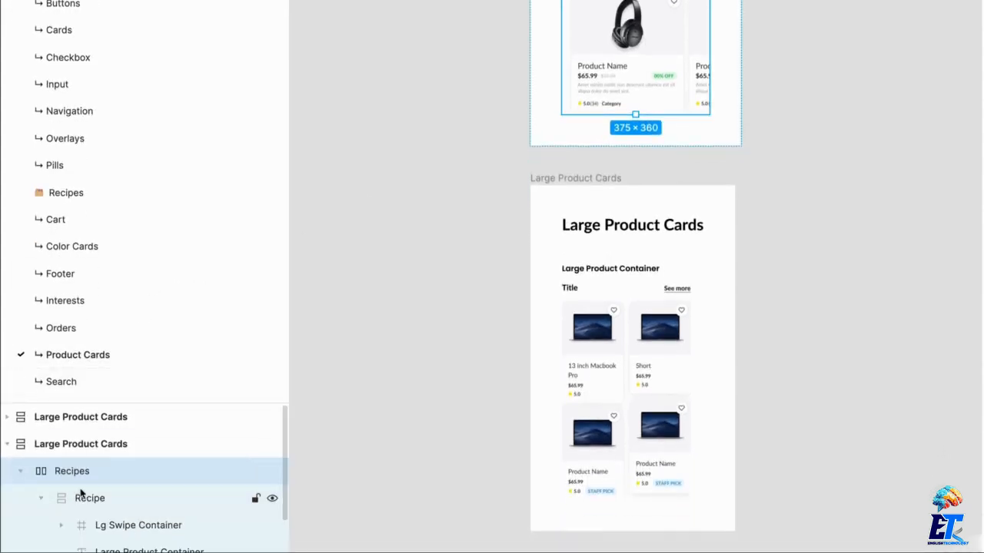
scroll(81, 492, down, 1)
click(146, 487)
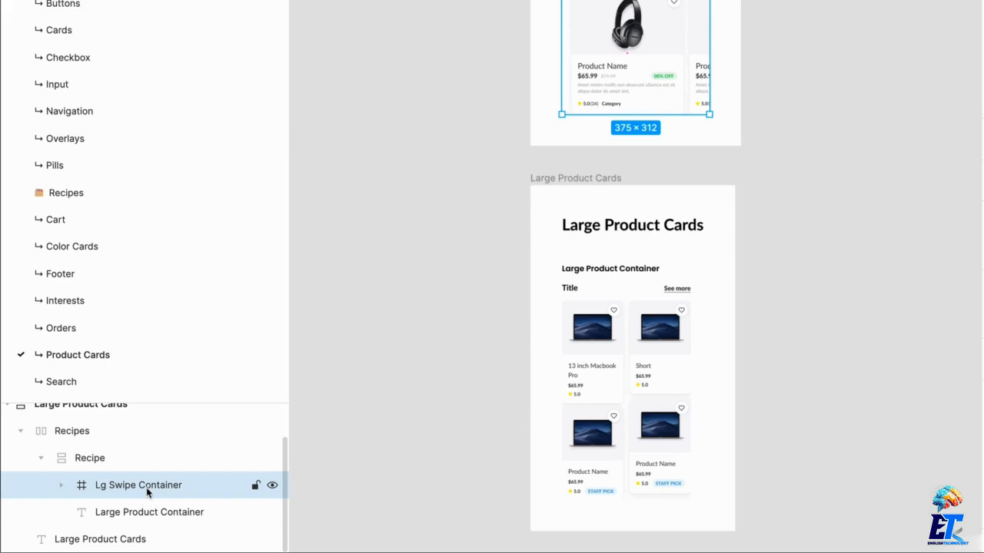
scroll(633, 97, up, 5)
scroll(634, 134, up, 3)
scroll(633, 134, down, 2)
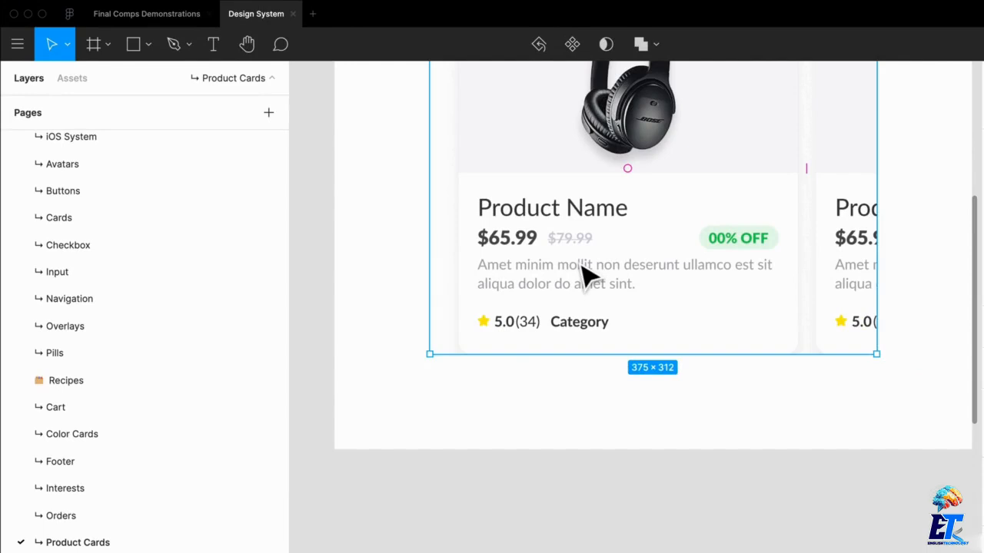
Return to the Final Comps Demonstrations file and select the Trending heading above the product cards.
click(136, 21)
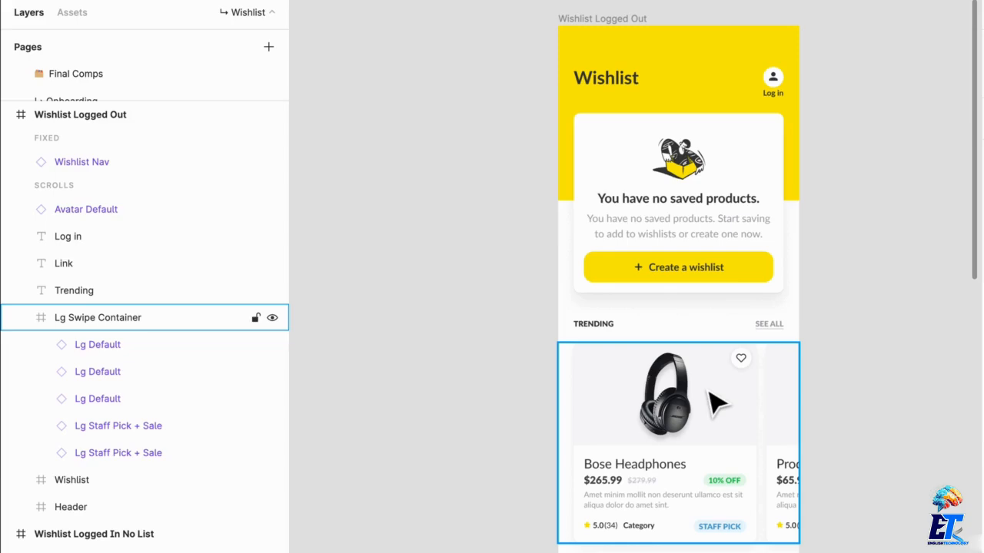
scroll(637, 312, up, 5)
drag(721, 328, 561, 205)
scroll(808, 286, down, 3)
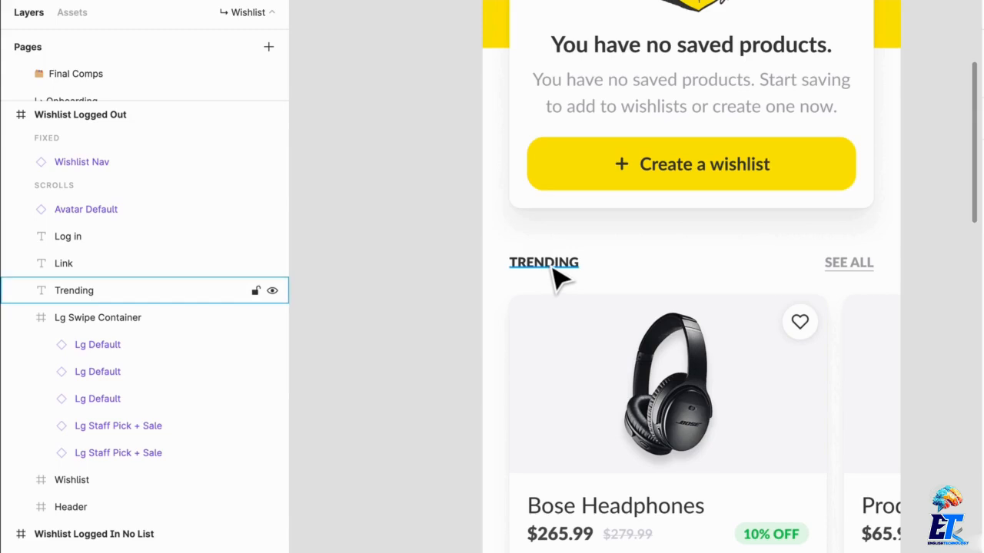
click(553, 271)
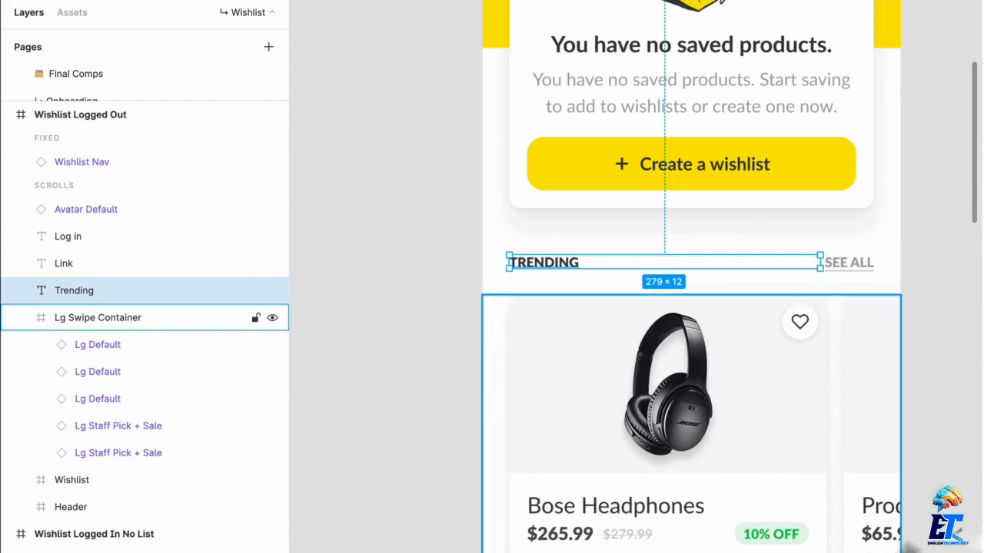
Select the See All link beside the Trending heading and check its applied style in the text styles list.
click(864, 266)
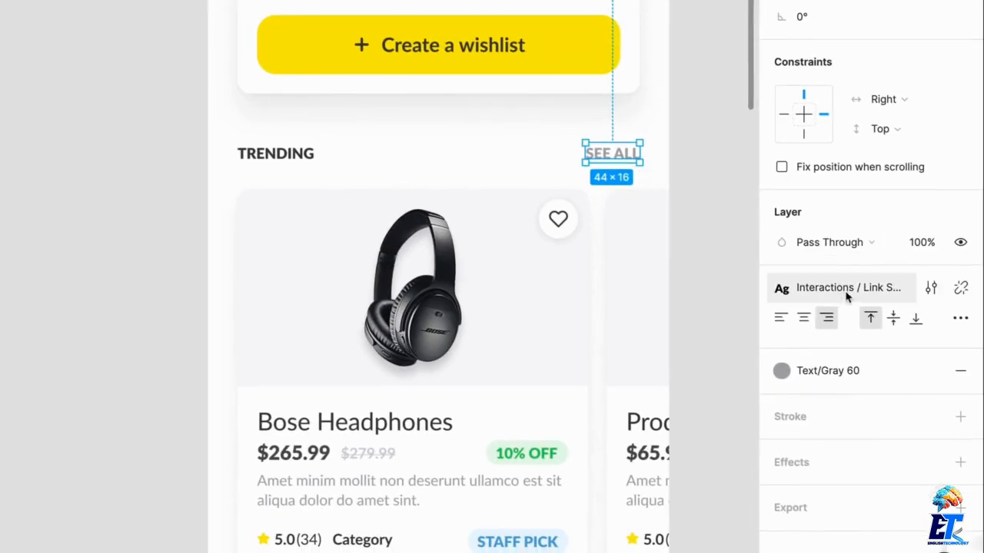
click(848, 295)
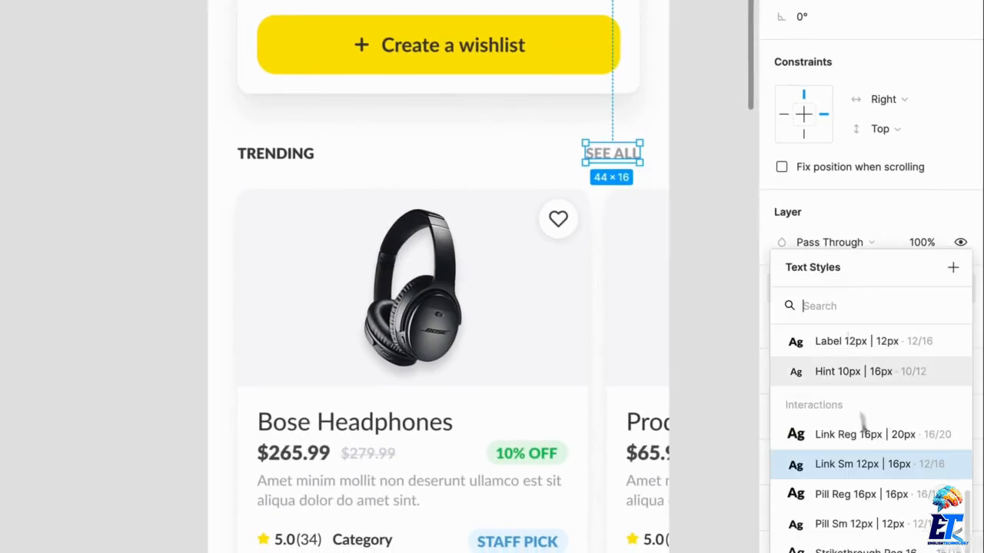
click(703, 191)
click(633, 160)
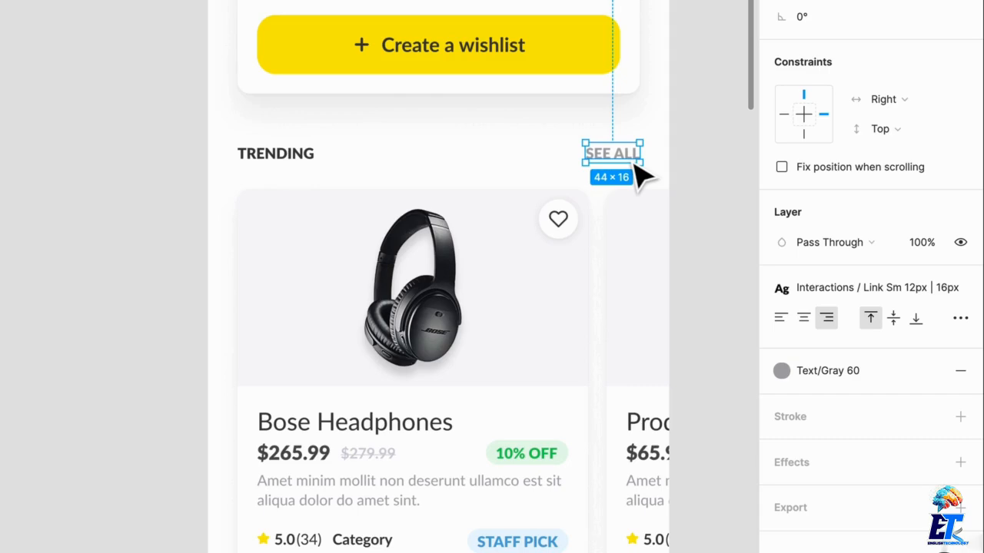
Duplicate the Trending heading and See All link together onto the empty canvas beside the Wishlist Logged Out screen.
shift+click(292, 157)
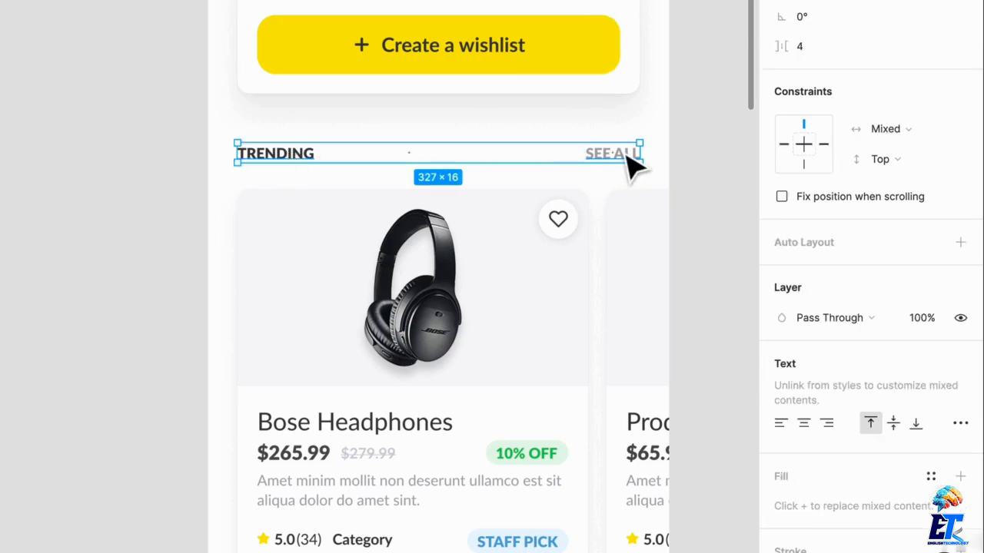
drag(627, 154, 39, 124)
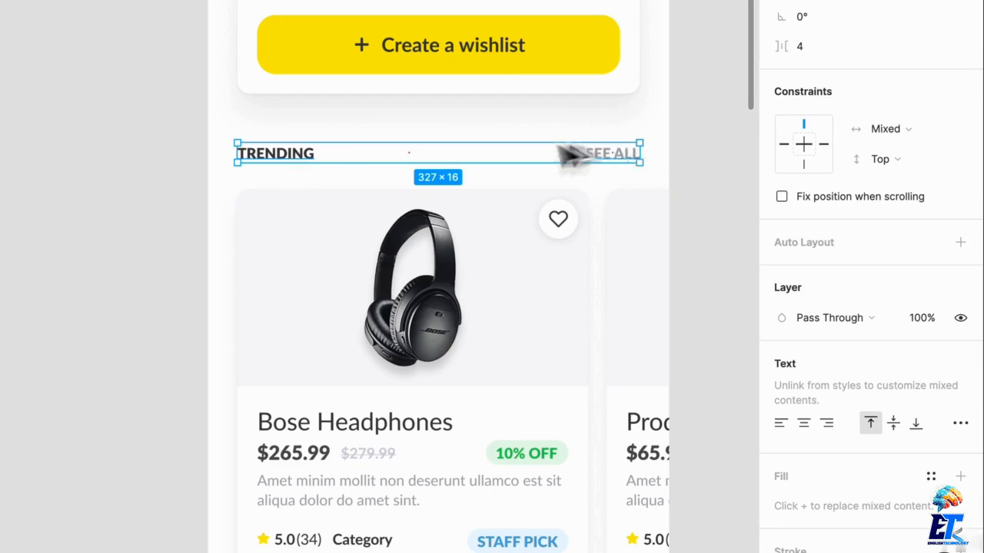
drag(347, 212, 398, 213)
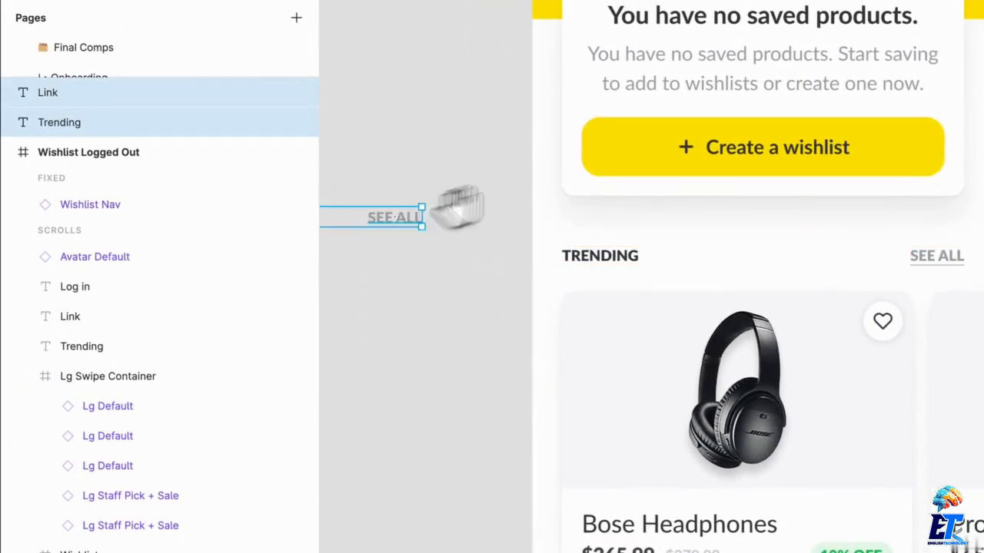
scroll(492, 230, left, 4)
click(653, 325)
scroll(645, 269, left, 1)
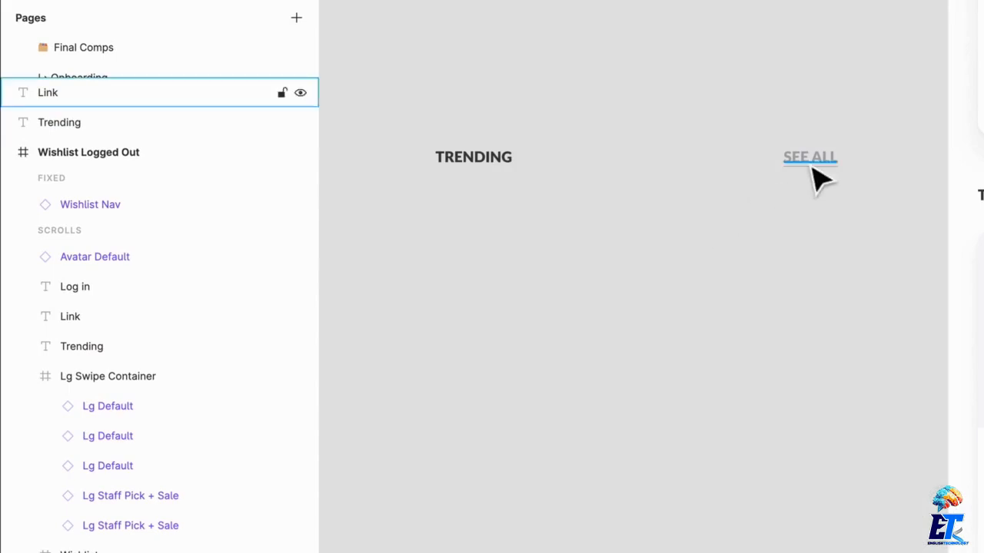
Wrap the copied Trending and See All texts in a frame and name it Content Header.
click(813, 164)
shift+click(499, 159)
key(super+alt+shift+g)
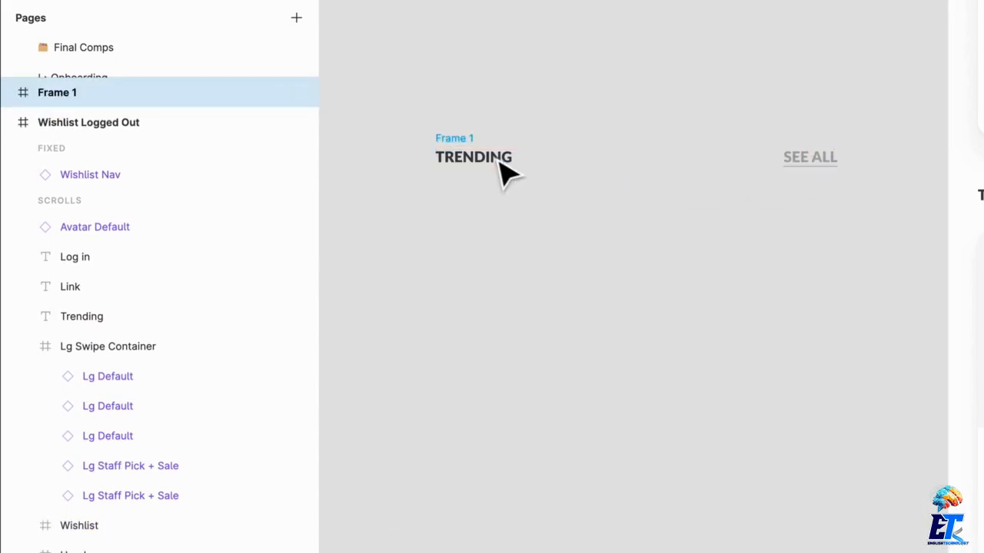
key(super+r)
text(Content)
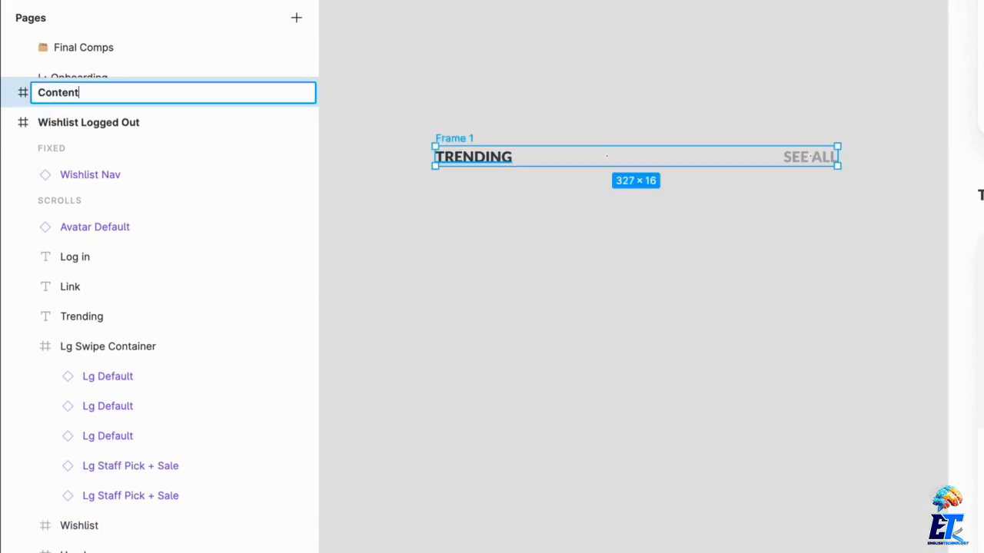
text( Header)
key(Return)
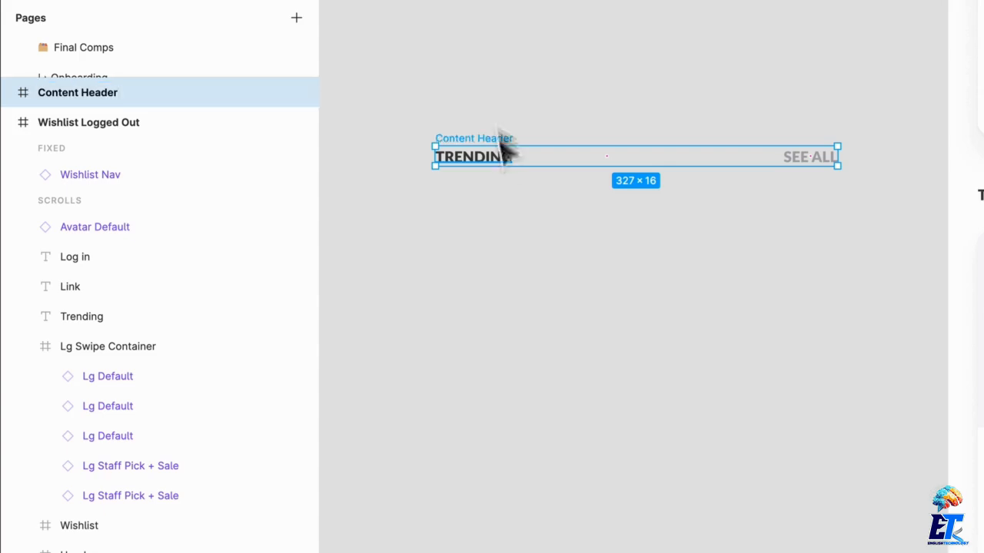
Check the constraints of the See All link and the Trending heading inside the Content Header frame.
click(738, 265)
click(793, 161)
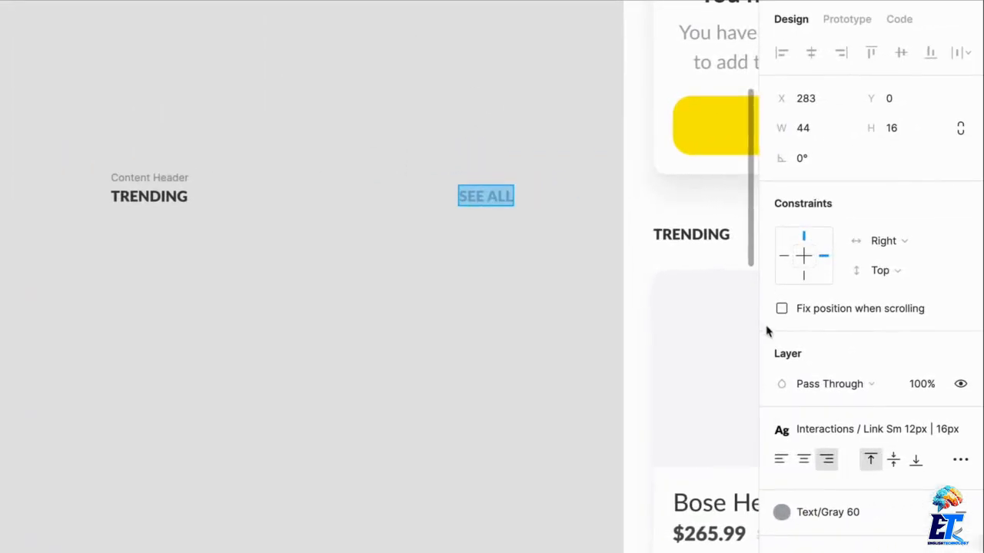
click(146, 198)
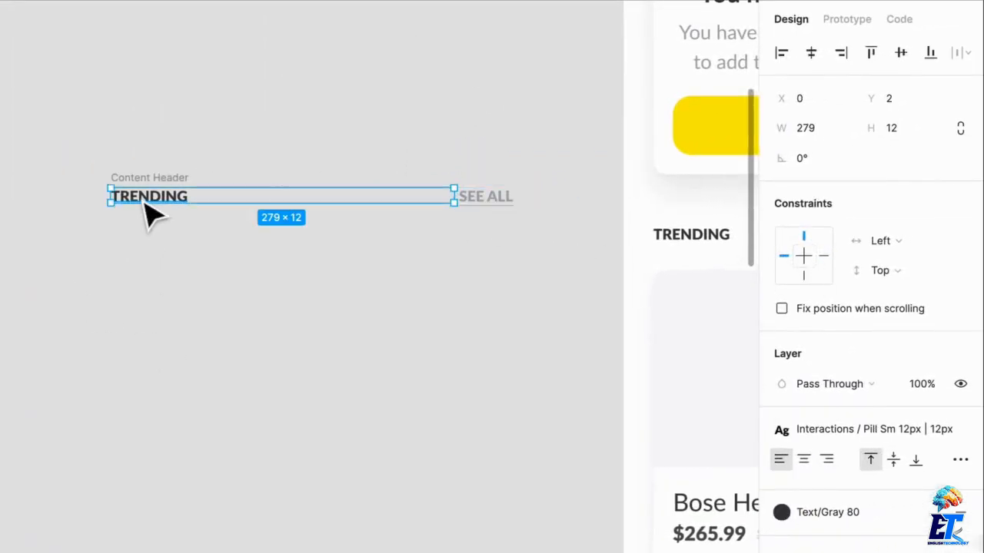
click(385, 361)
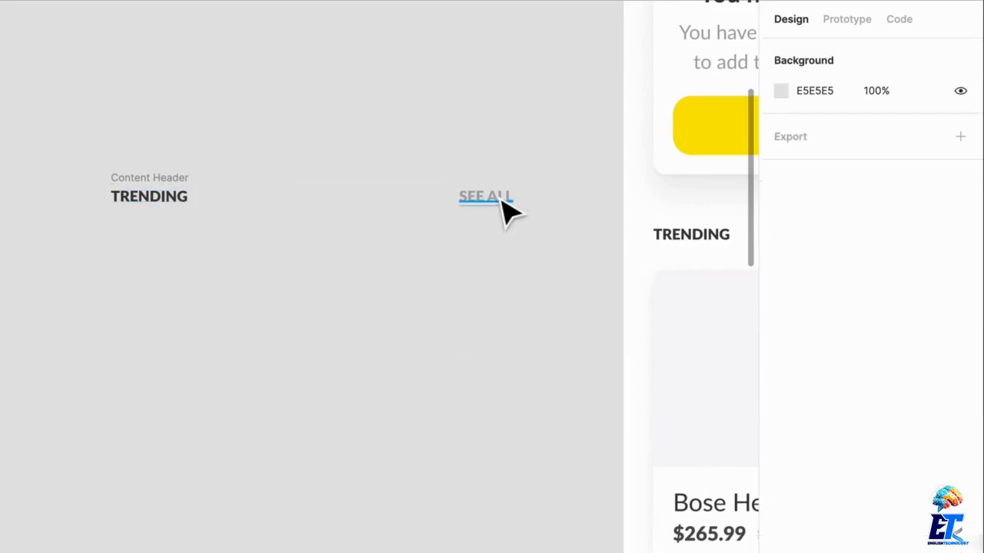
click(500, 202)
Test the constraints by resizing the Content Header frame from its right edge, and undo the resize.
click(184, 182)
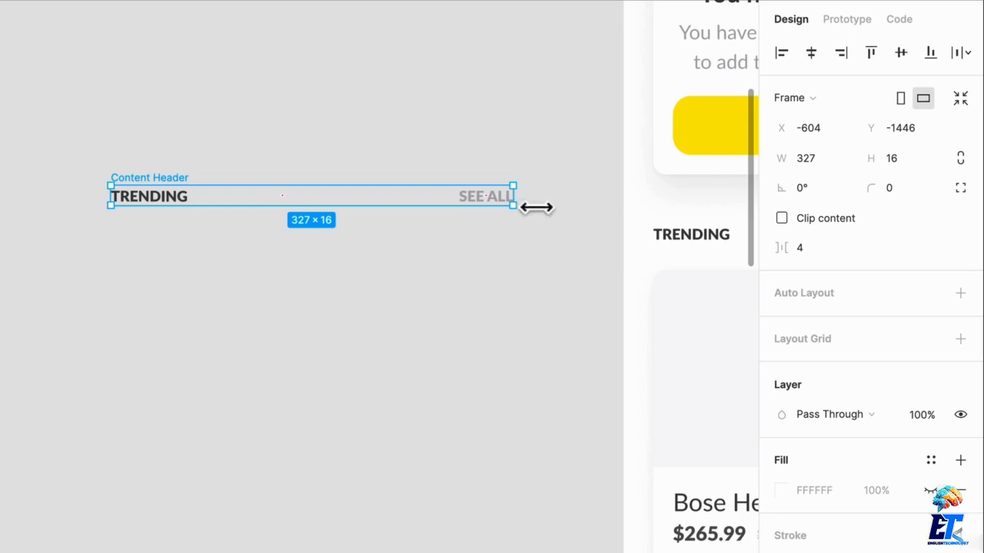
mouse_move(534, 207)
mouse_down()
mouse_move(193, 215)
mouse_move(530, 218)
mouse_up()
key(ctrl+z)
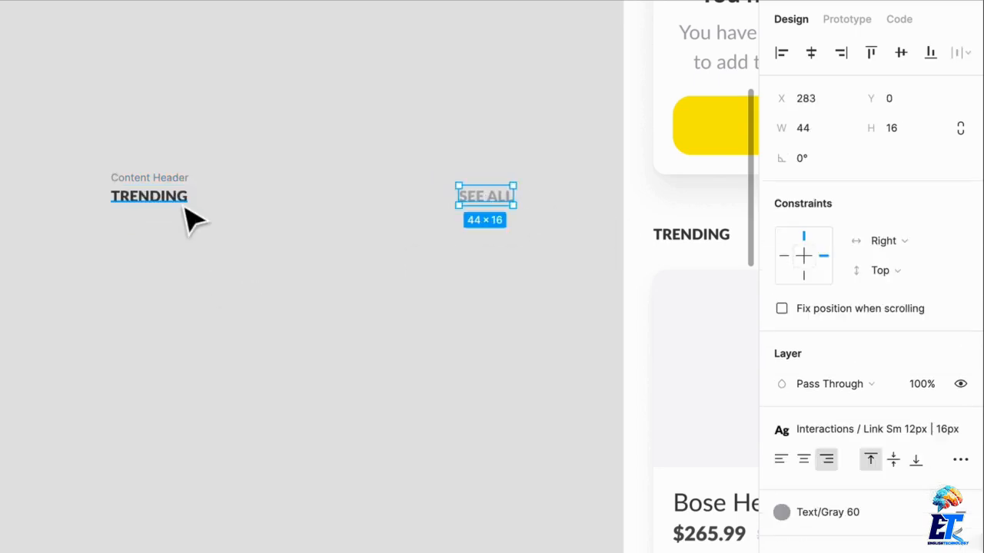
Compare the constraints of the Trending text and the See All text once more, and clear the selection.
click(184, 204)
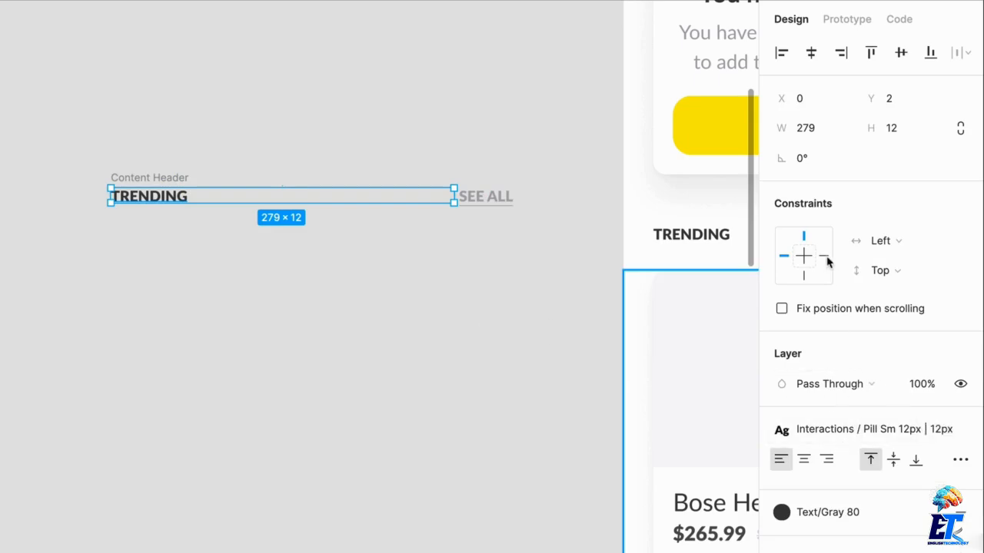
click(287, 333)
click(477, 203)
click(507, 241)
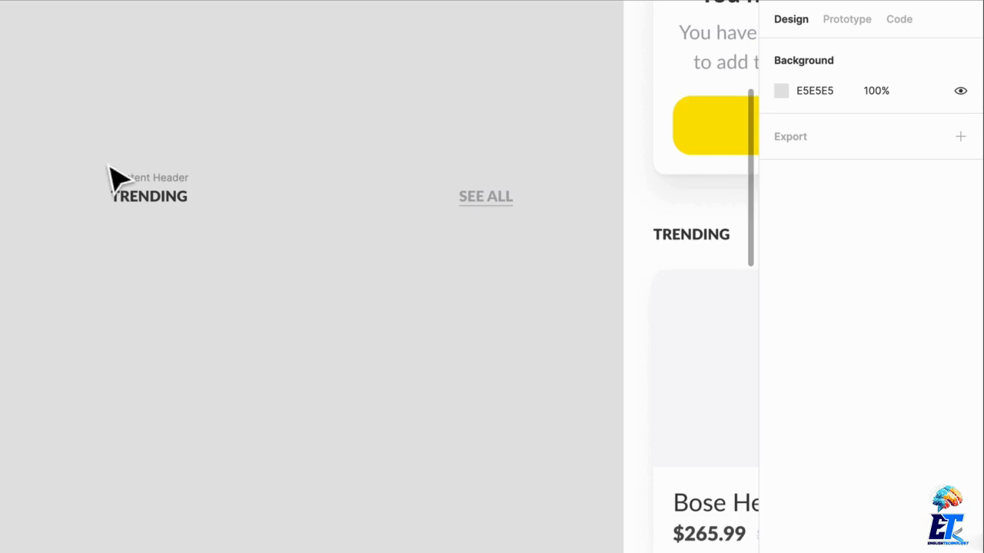
Try narrowing the Content Header frame from its right edge, and restore its width.
click(113, 176)
drag(513, 202, 491, 222)
click(477, 328)
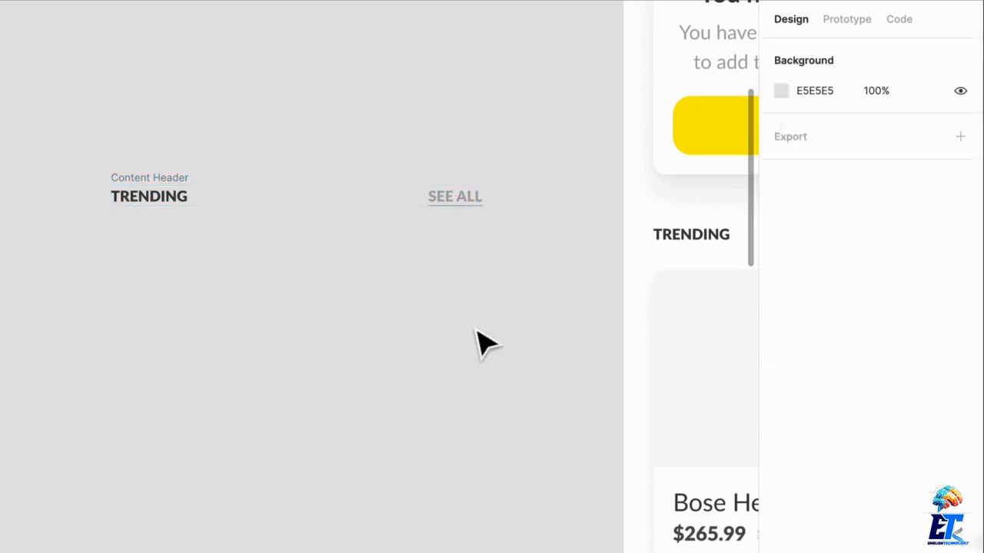
key(ctrl+z)
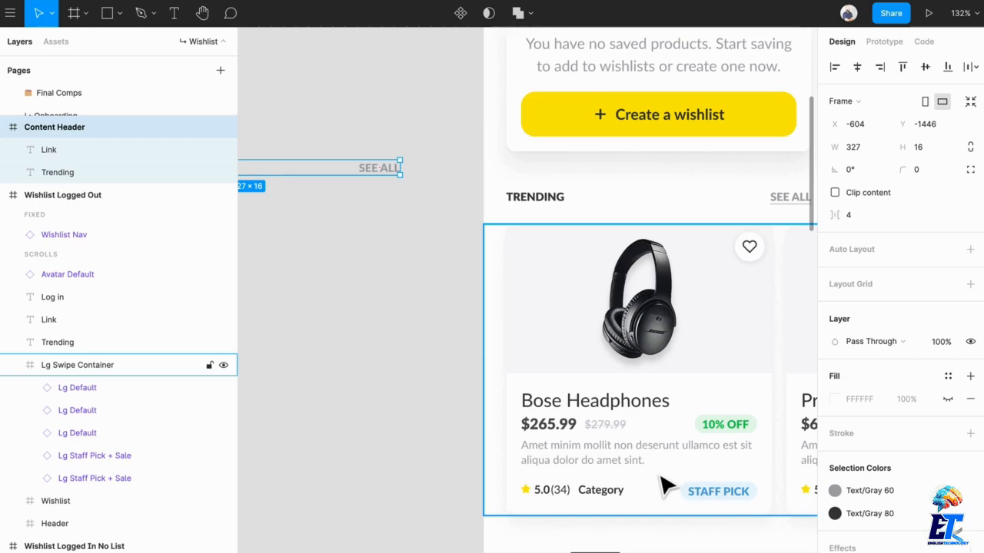
Deselect the Content Header frame and bring the upper part of the Wishlist Logged Out screen into view.
scroll(393, 327, down, 3)
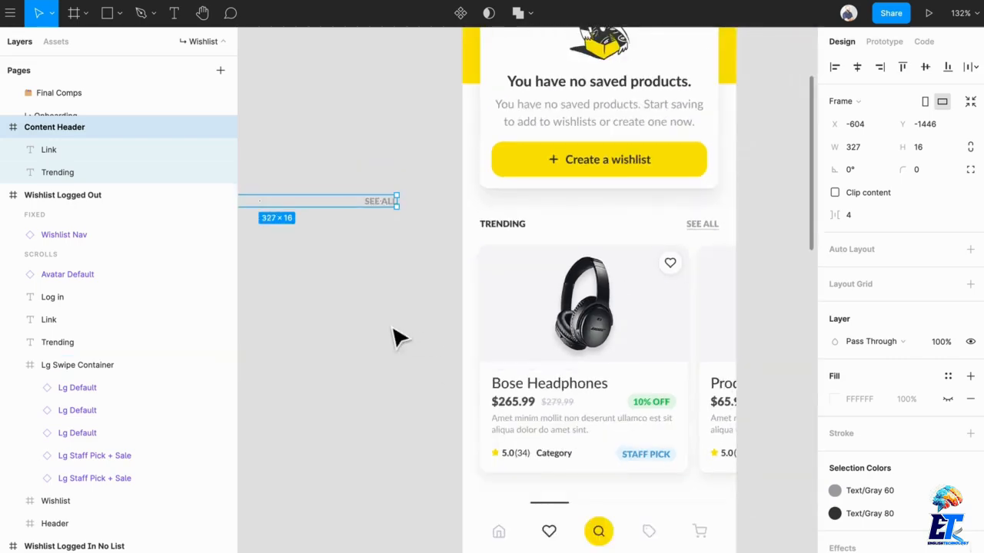
drag(394, 329, 372, 481)
click(368, 210)
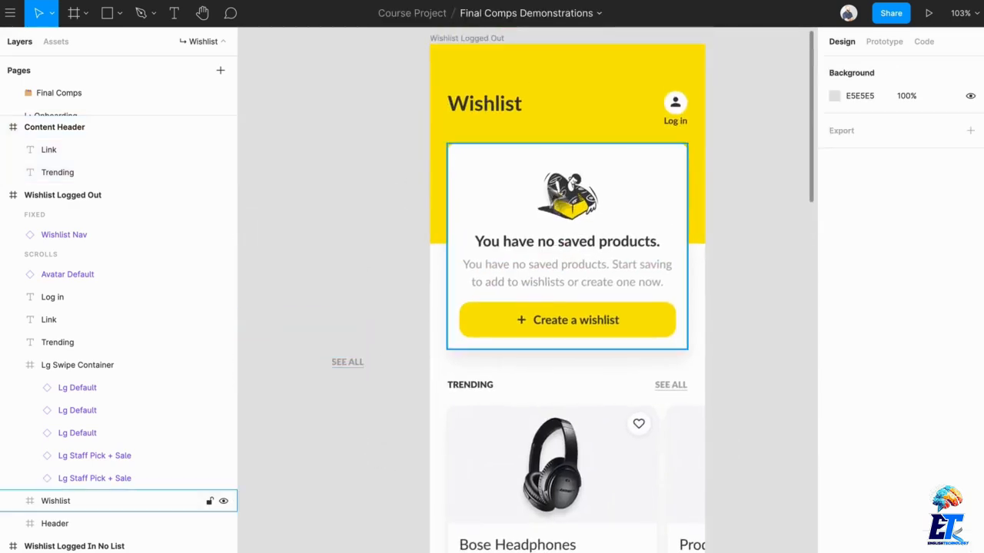
Duplicate the Wishlist card out of the Wishlist Logged Out screen, place the copy above the Content Header frame, and clear the selection.
scroll(592, 269, up, 2)
drag(654, 269, 642, 320)
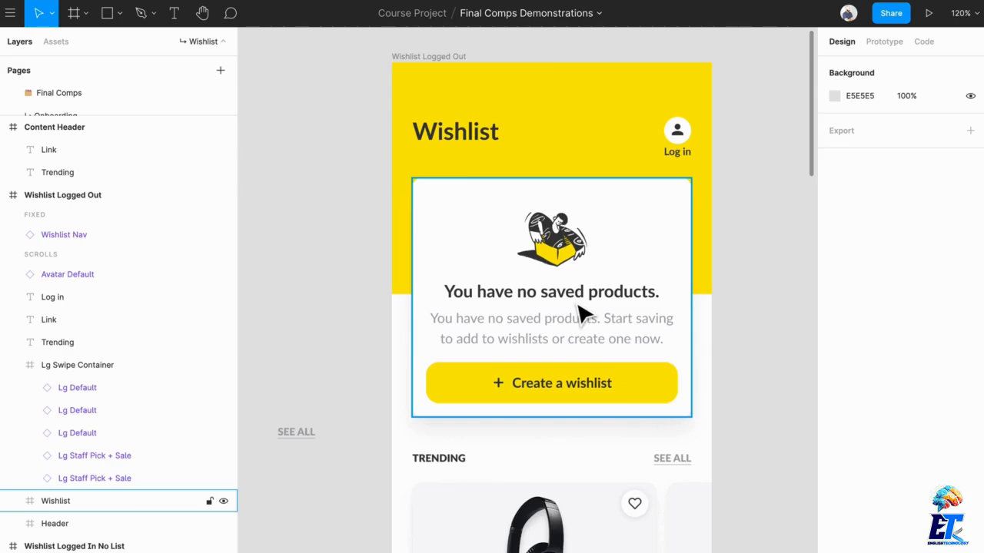
scroll(580, 313, down, 3)
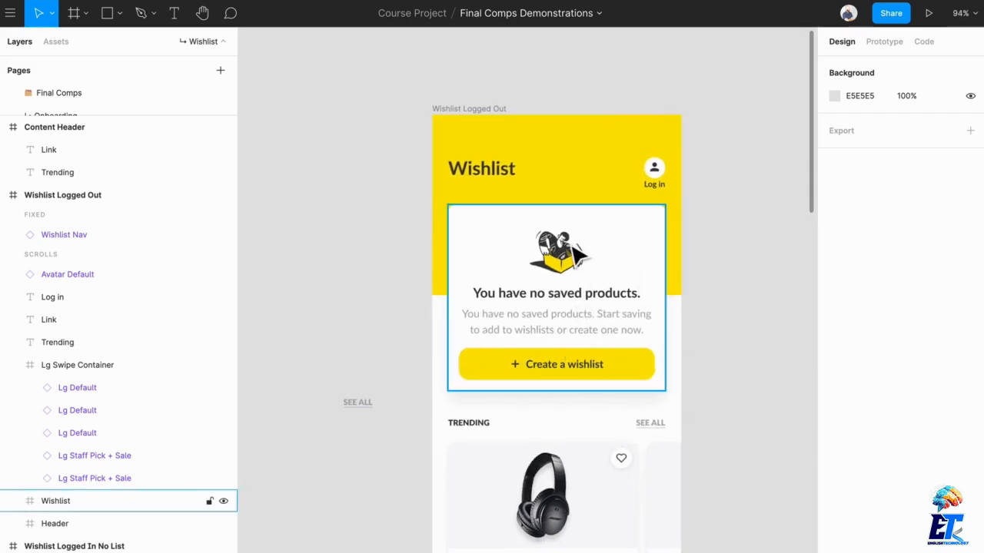
click(588, 256)
drag(598, 257, 561, 168)
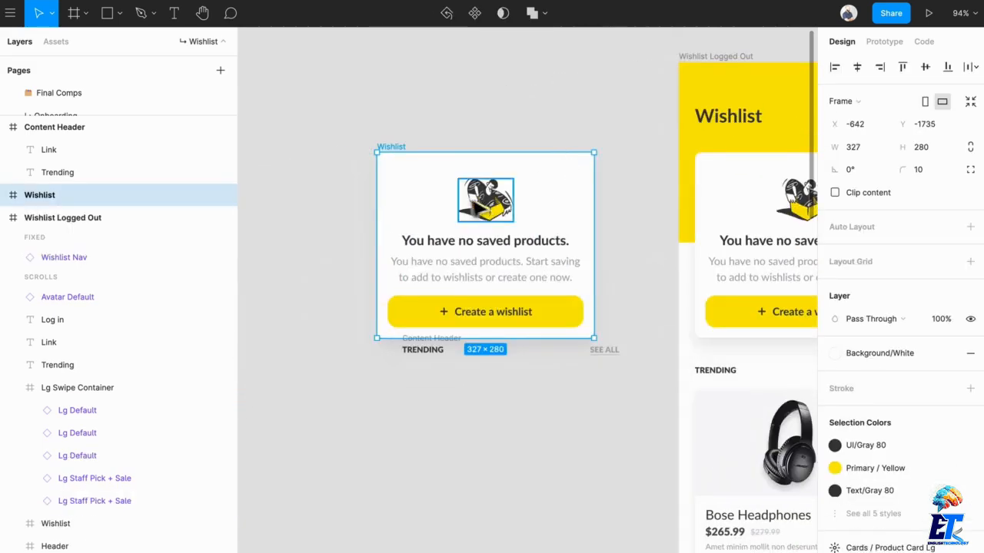
drag(480, 207, 481, 131)
click(459, 267)
scroll(486, 240, up, 4)
scroll(503, 269, up, 5)
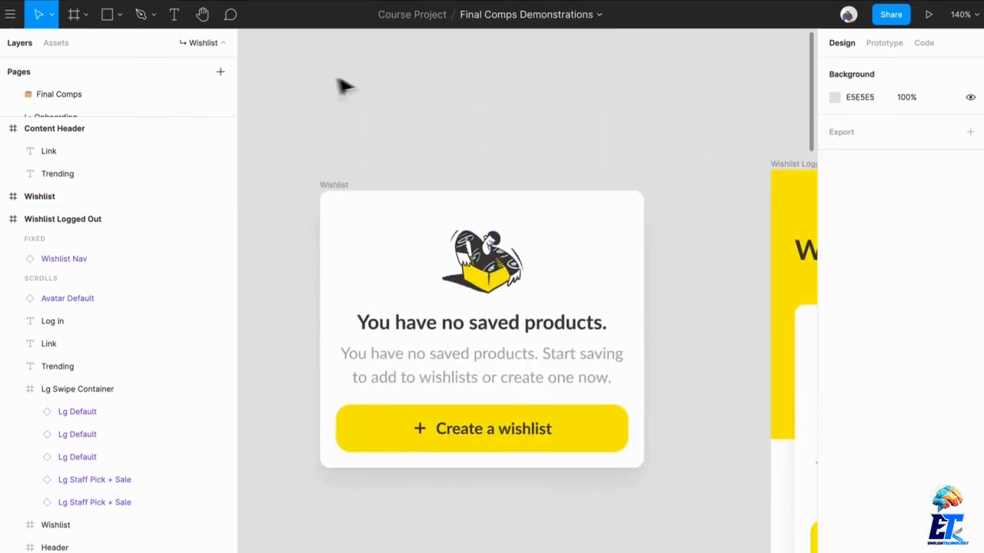
Insert the coffee cup illustration using the Illustrations plugin, and close the plugin window.
click(305, 6)
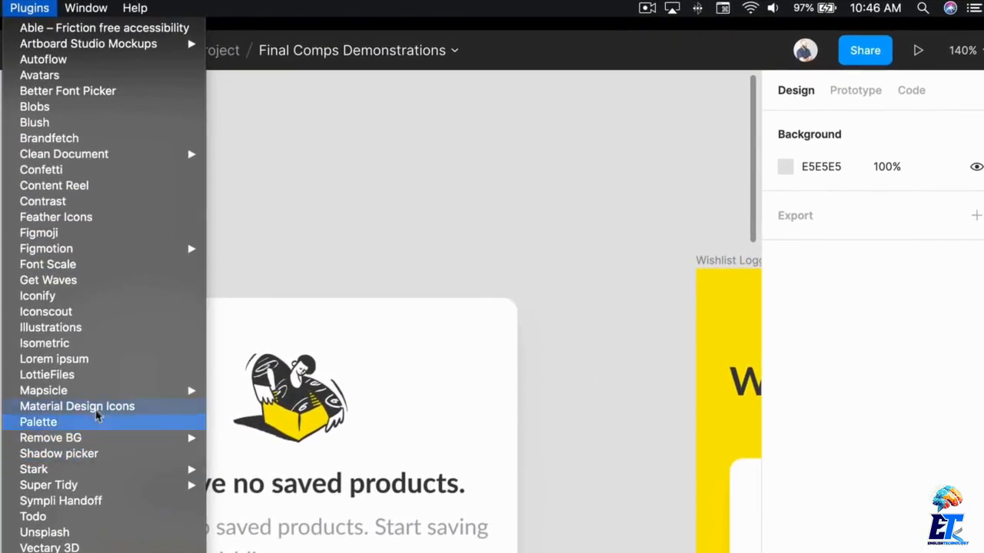
click(108, 332)
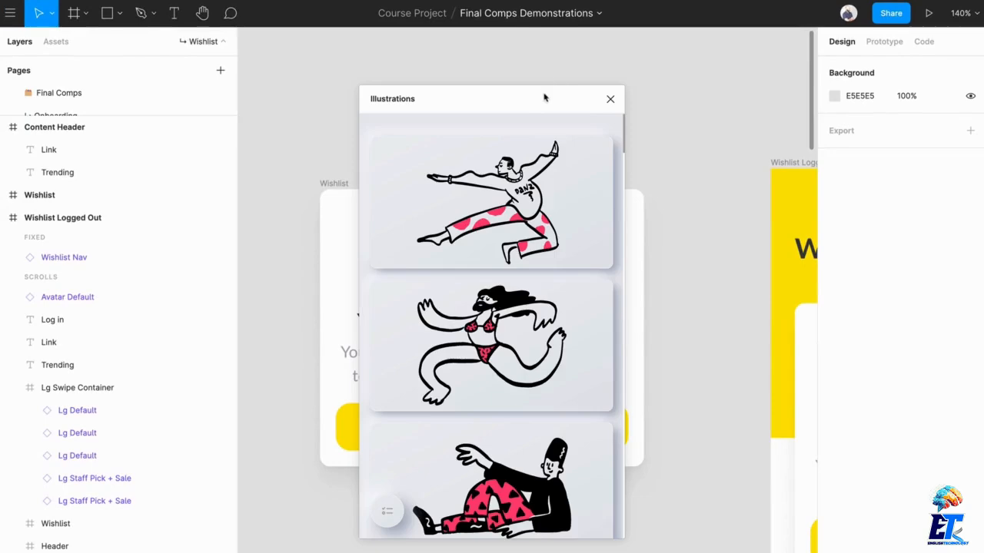
drag(545, 97, 223, 76)
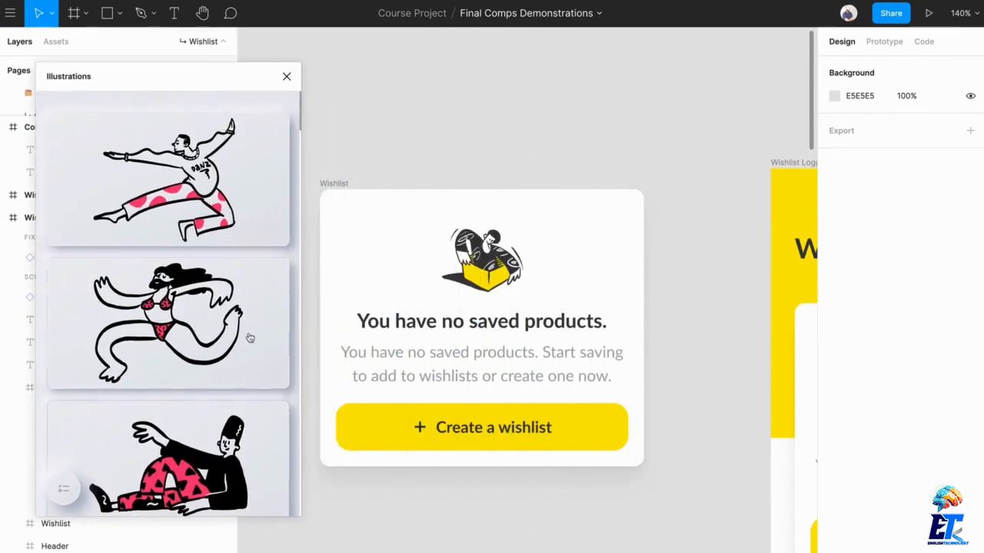
scroll(199, 331, down, 1)
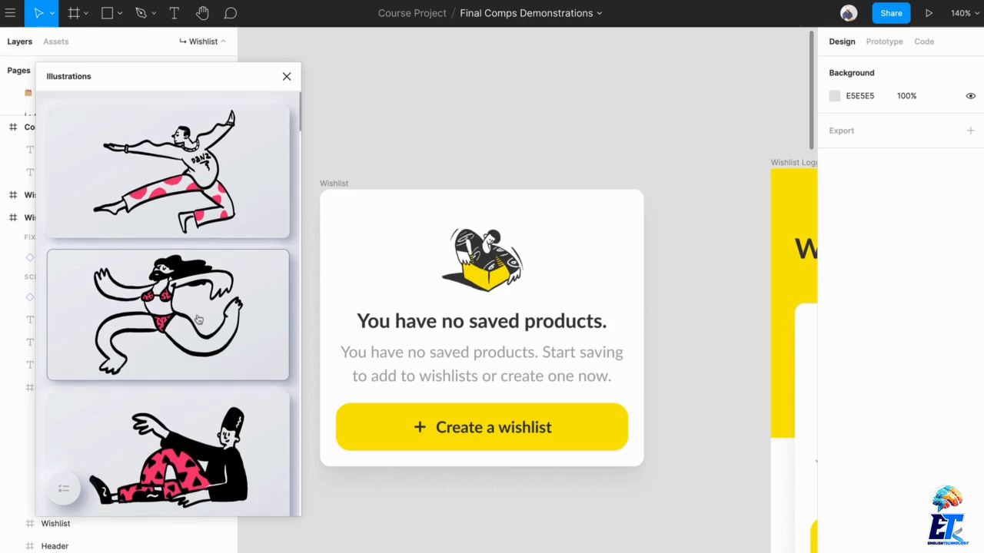
scroll(198, 298, down, 8)
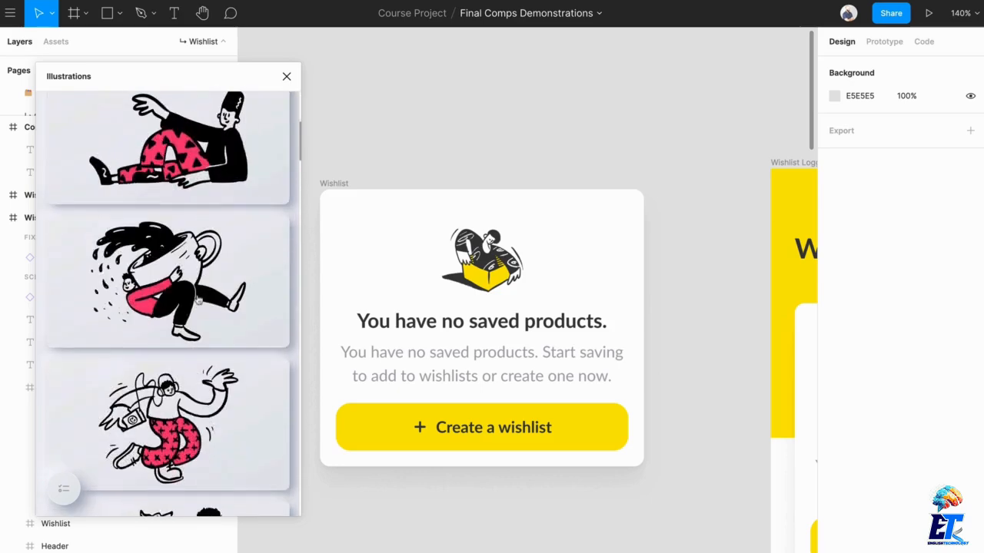
drag(190, 315, 308, 253)
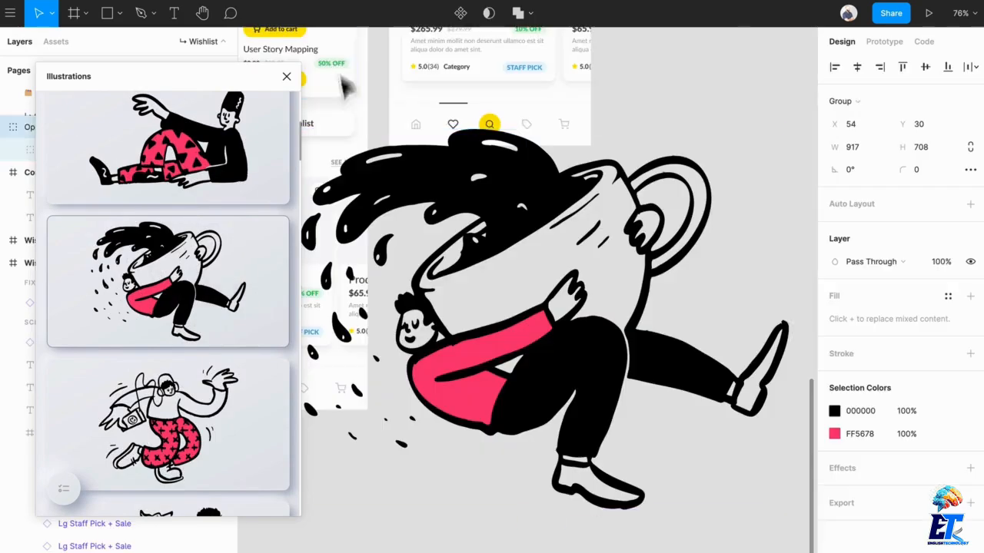
click(286, 79)
Move the coffee illustration away from the lower wishlist screens to the empty canvas beside the copied Wishlist card.
scroll(451, 292, down, 5)
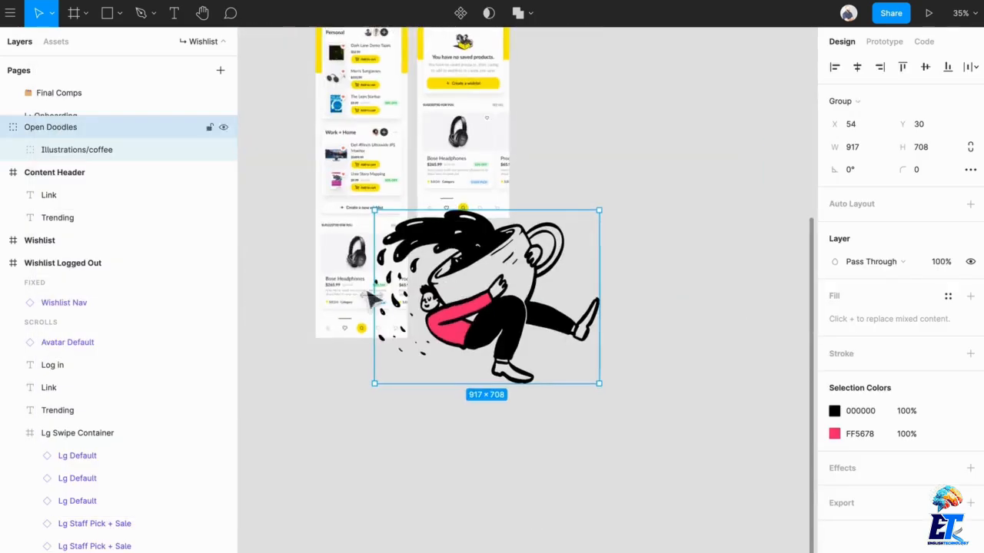
drag(636, 541, 292, 123)
scroll(413, 164, up, 5)
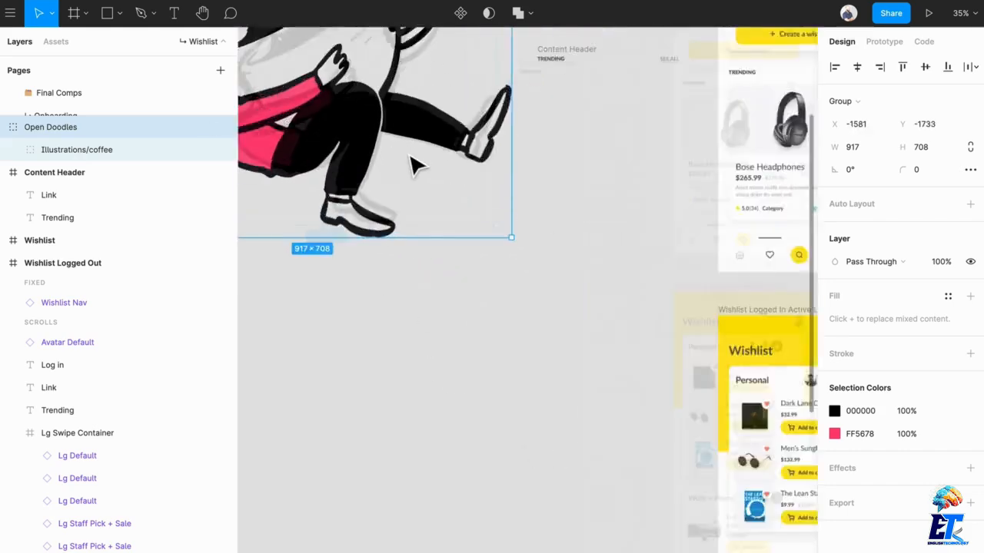
scroll(409, 156, down, 5)
drag(409, 156, 585, 332)
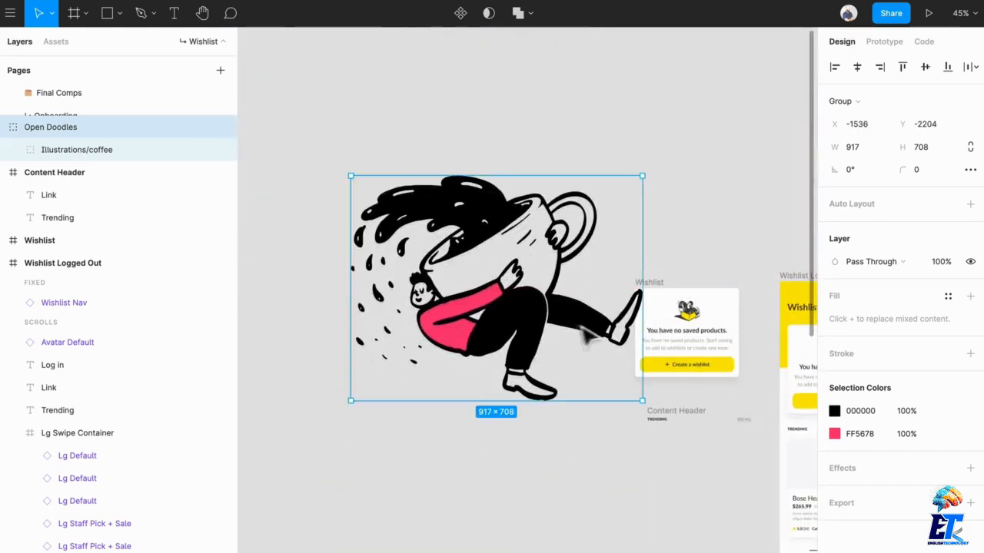
Scale the coffee illustration down proportionally to about 307 × 237 and keep it beside the copied Wishlist card.
scroll(589, 332, up, 5)
drag(705, 491, 517, 302)
drag(451, 266, 590, 356)
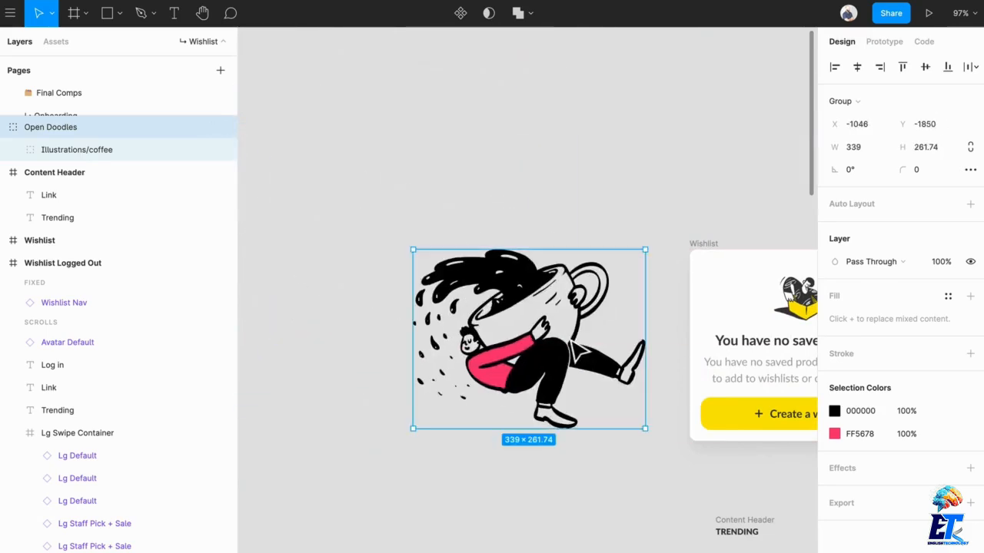
scroll(628, 352, right, 3)
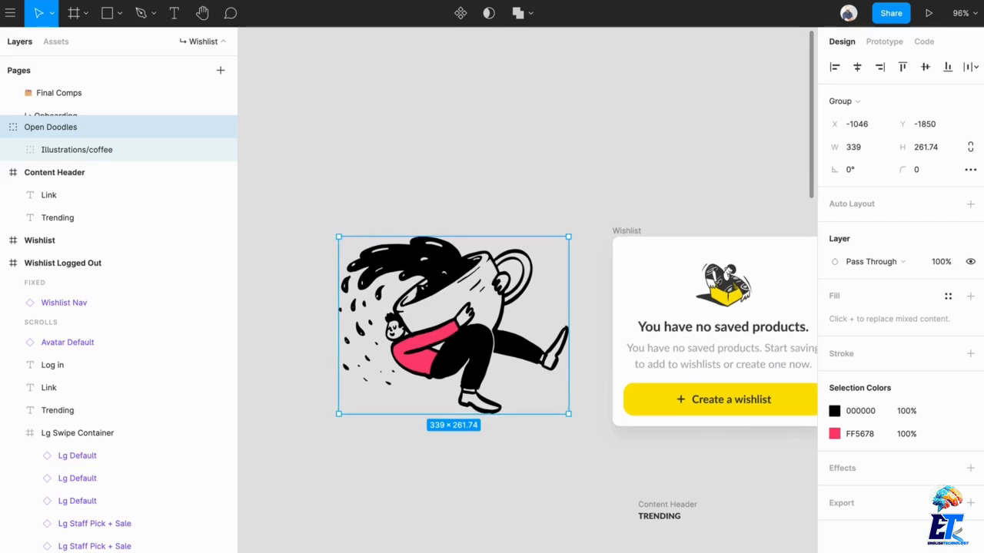
drag(569, 415, 558, 405)
Recolor the coffee illustration with library styles, replacing FF5678 with Primary / Yellow and 000000 with the dark gray UI style, and deselect it.
click(947, 433)
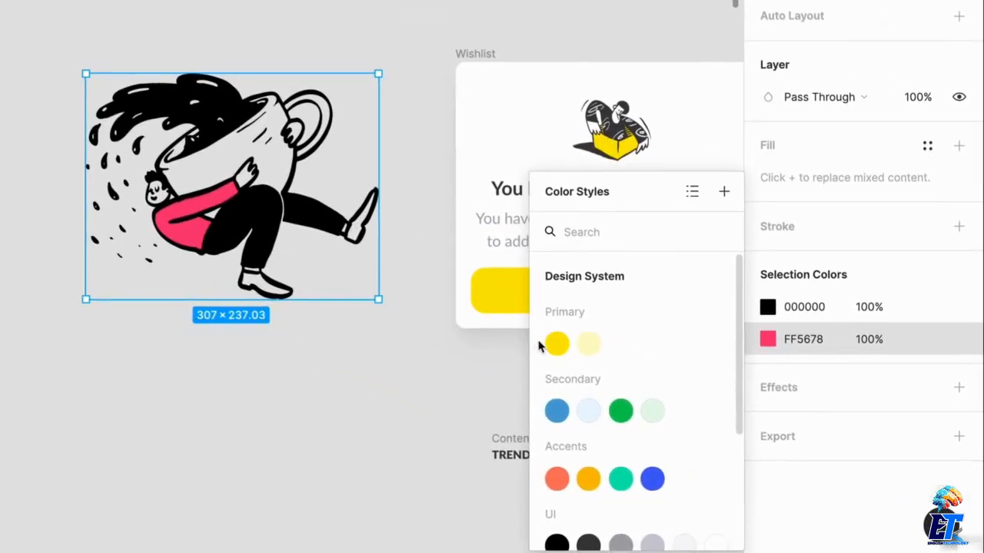
click(684, 437)
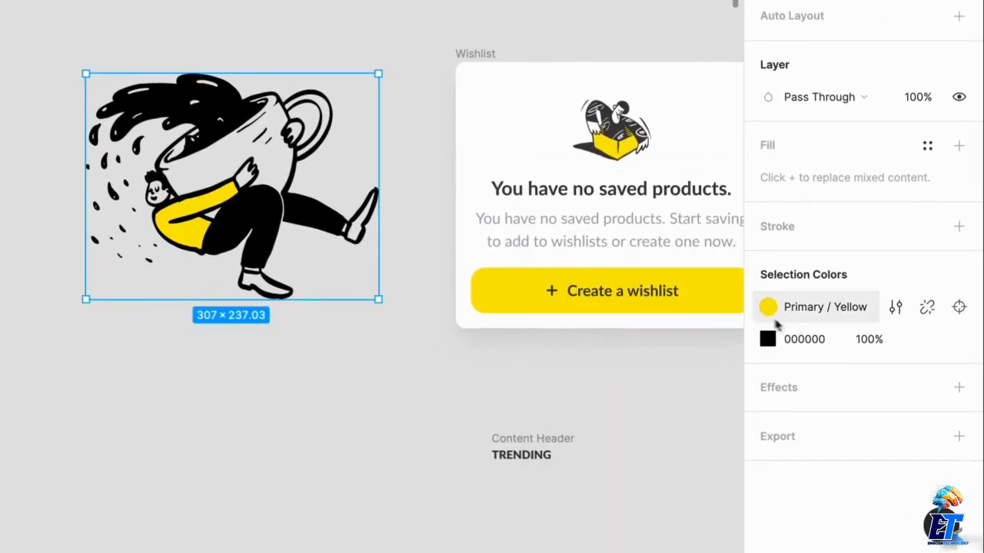
click(928, 339)
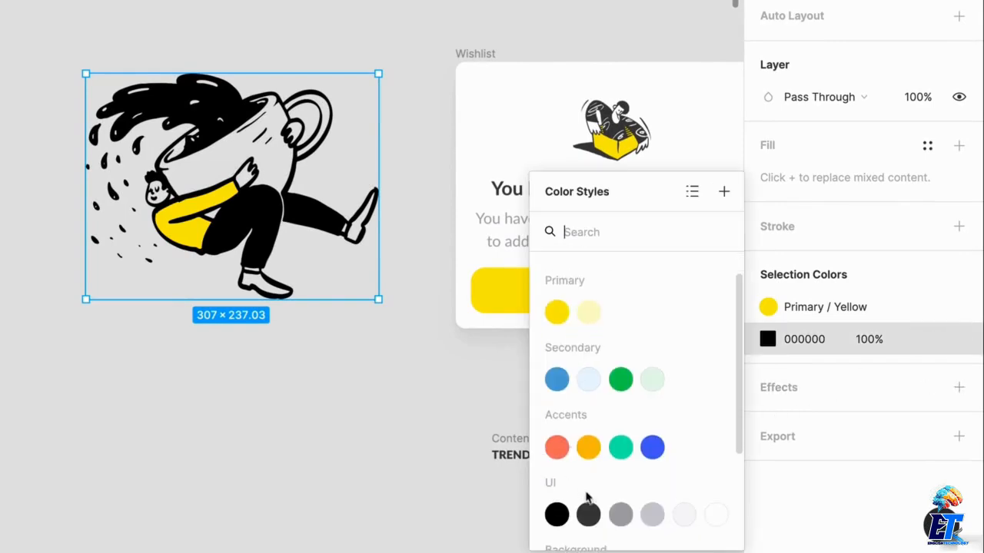
click(587, 511)
click(362, 433)
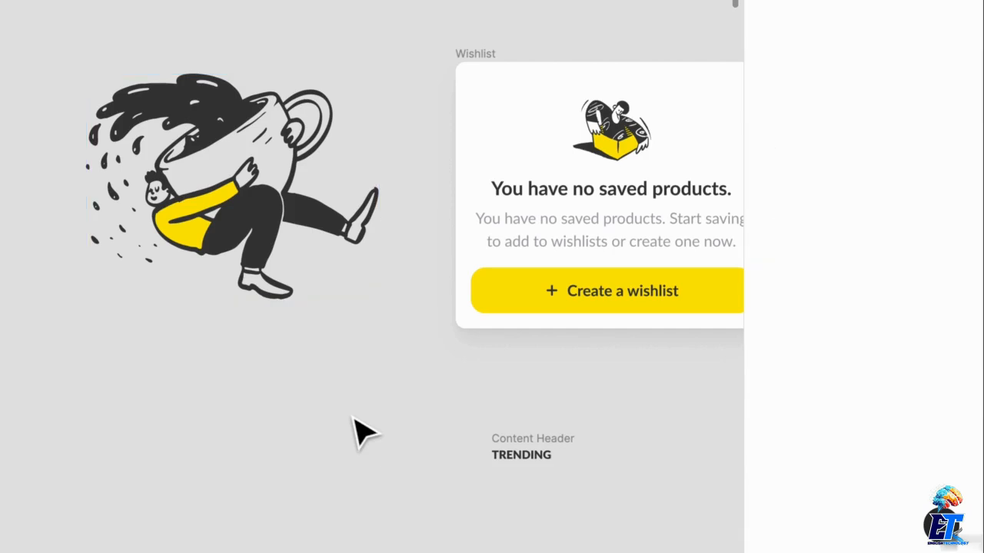
Delete the box illustration from the copied Wishlist card.
scroll(375, 319, up, 1)
scroll(375, 319, up, 4)
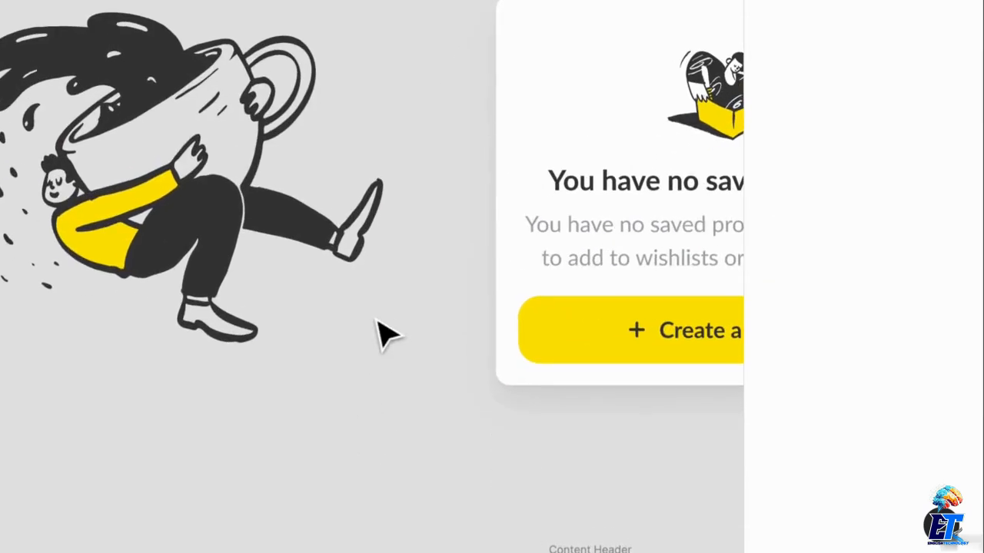
drag(534, 285, 225, 323)
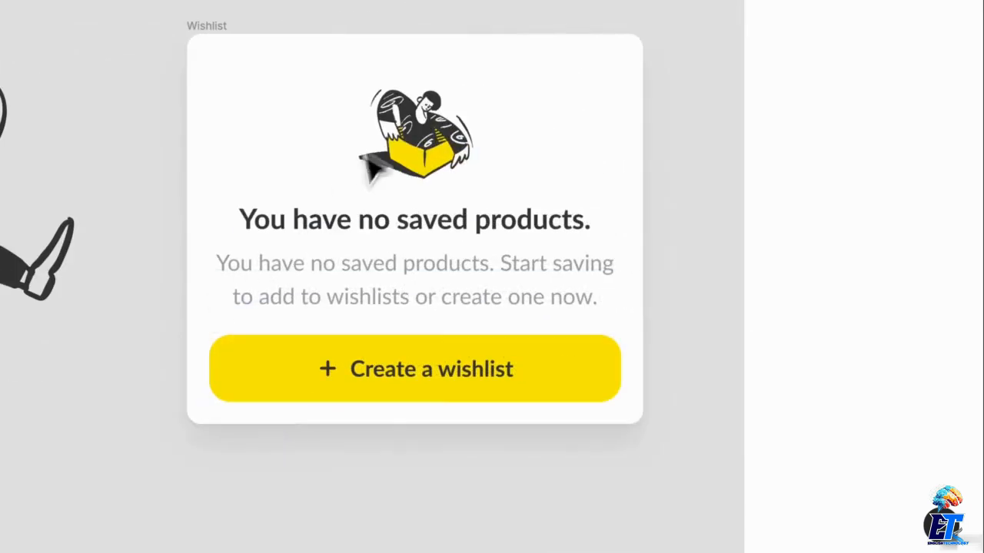
click(392, 147)
key(Delete)
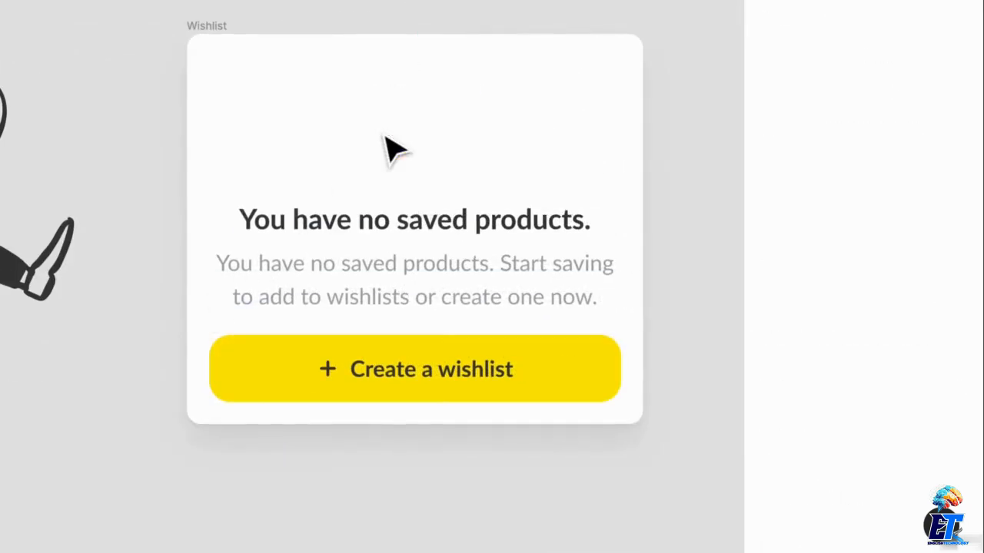
Try shortening the copied Wishlist card from its top and bottom edges, undoing each resize.
drag(313, 55, 318, 111)
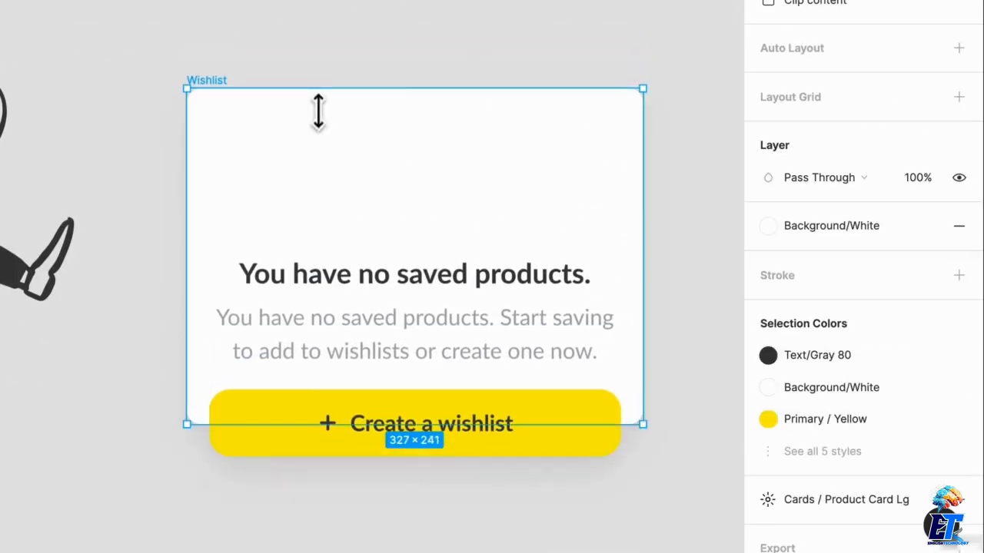
key(ctrl+z)
drag(494, 419, 481, 220)
key(ctrl+z)
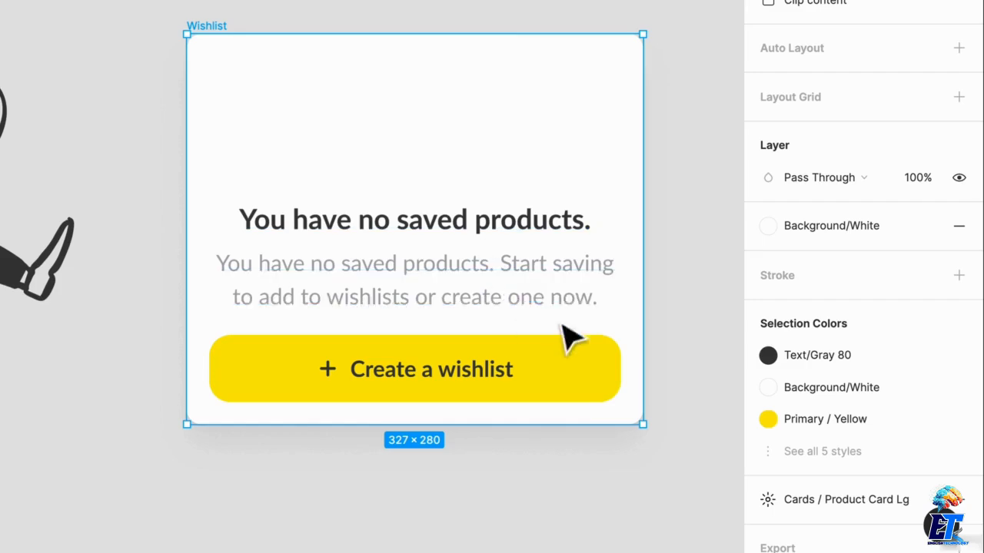
Move the two texts and the Create a wishlist button up in the copied card, and shorten the frame to fit them.
click(547, 263)
shift+click(541, 227)
drag(532, 353, 537, 236)
click(474, 387)
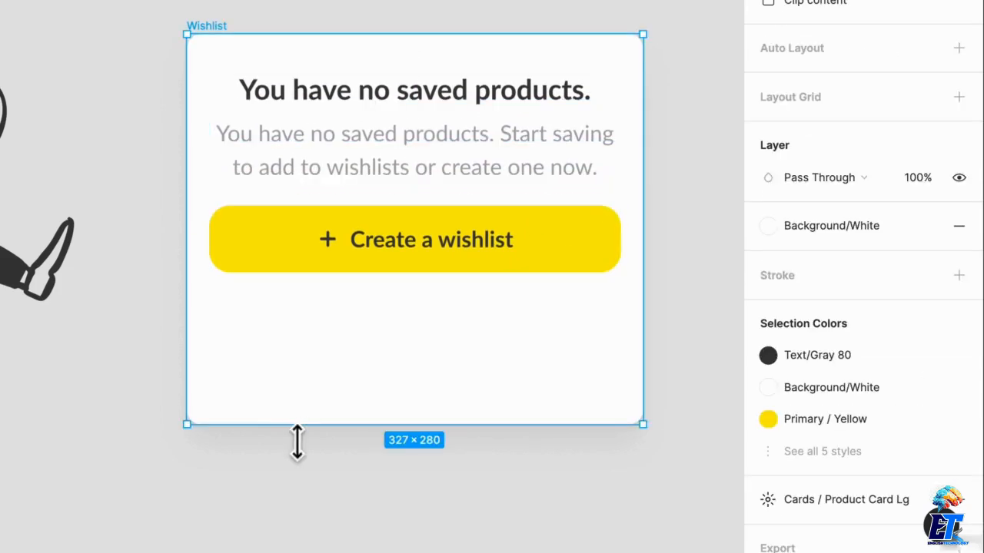
drag(297, 441, 300, 323)
click(353, 463)
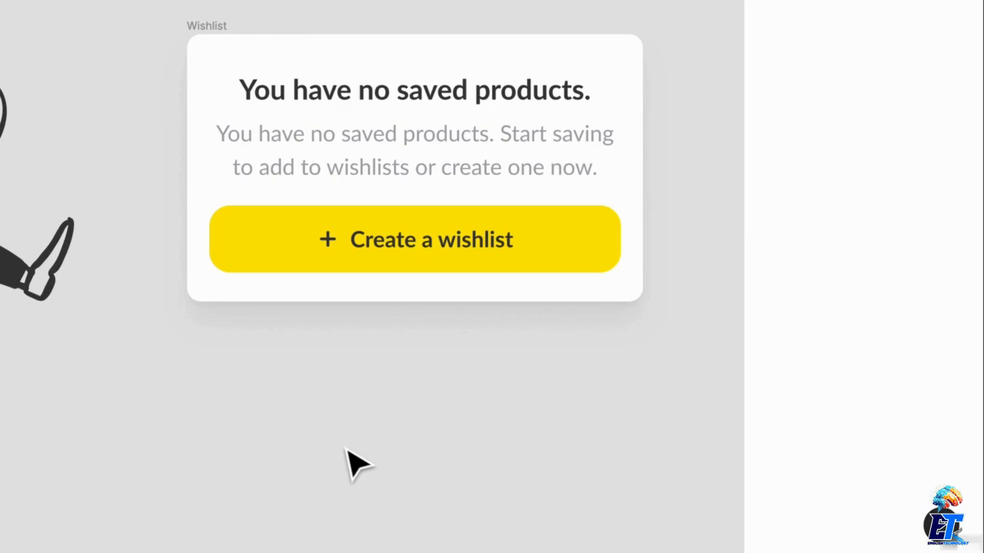
Undo the copied card's height change, content move and illustration deletion, and clear the selection.
key(ctrl+z)
key(ctrl+z)
key(ctrl+z)
key(ctrl+z)
key(ctrl+z)
key(ctrl+z)
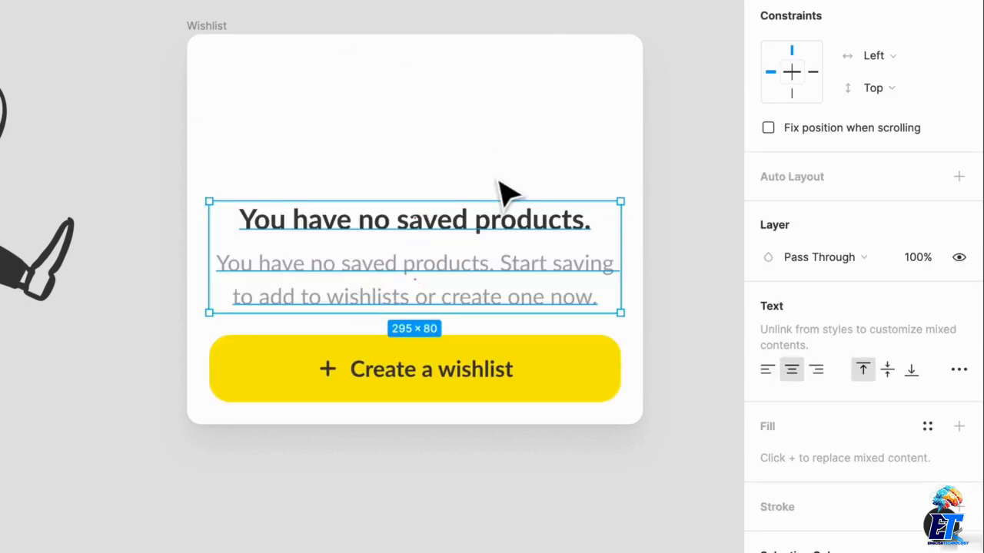
key(ctrl+z)
key(ctrl+z)
key(ctrl+z)
key(ctrl+z)
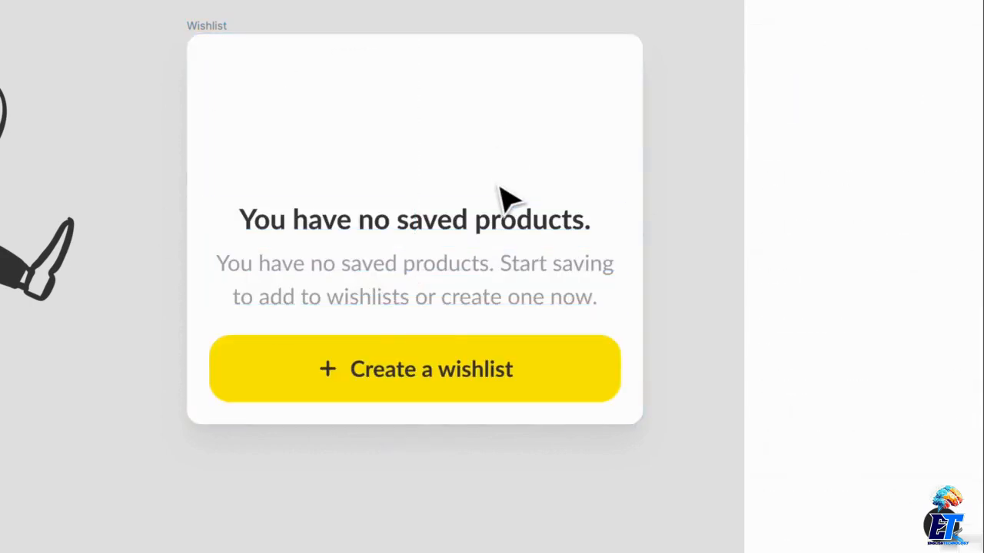
click(538, 9)
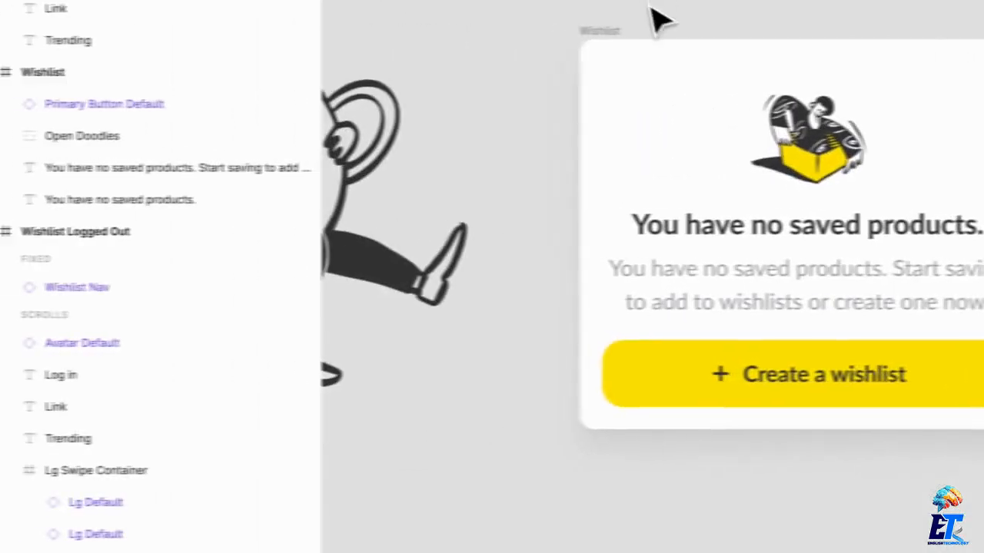
Rename the copied Wishlist frame as Card.
click(622, 69)
key(ctrl+r)
text(Card)
key(Return)
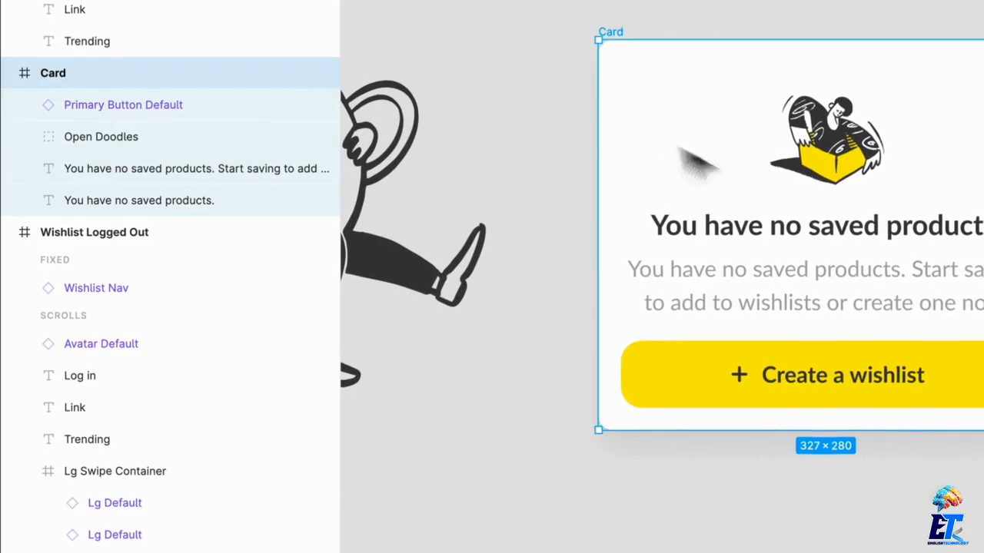
Examine the constraints of the illustration inside the Card frame, clear the selection, and view the Card beside the Wishlist Logged Out screen.
click(845, 173)
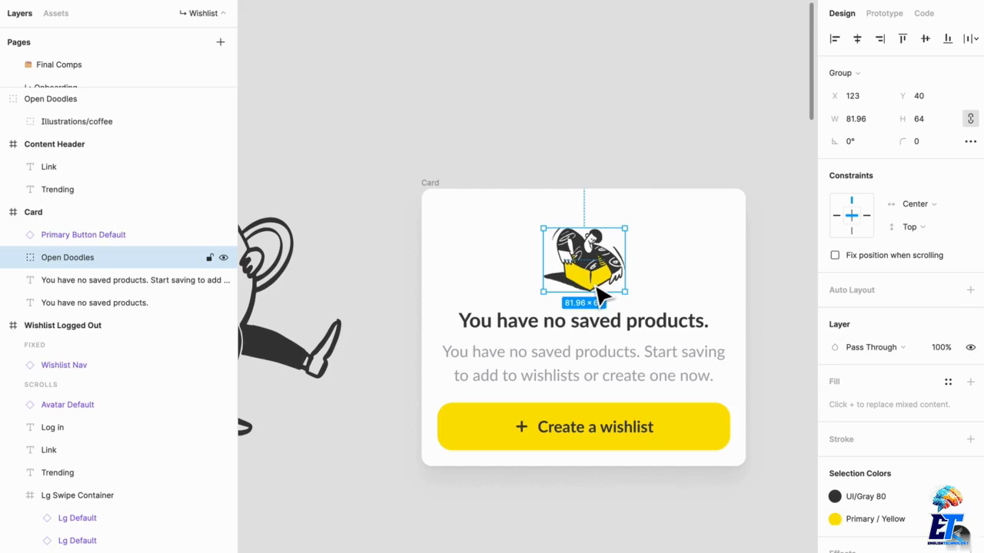
click(656, 85)
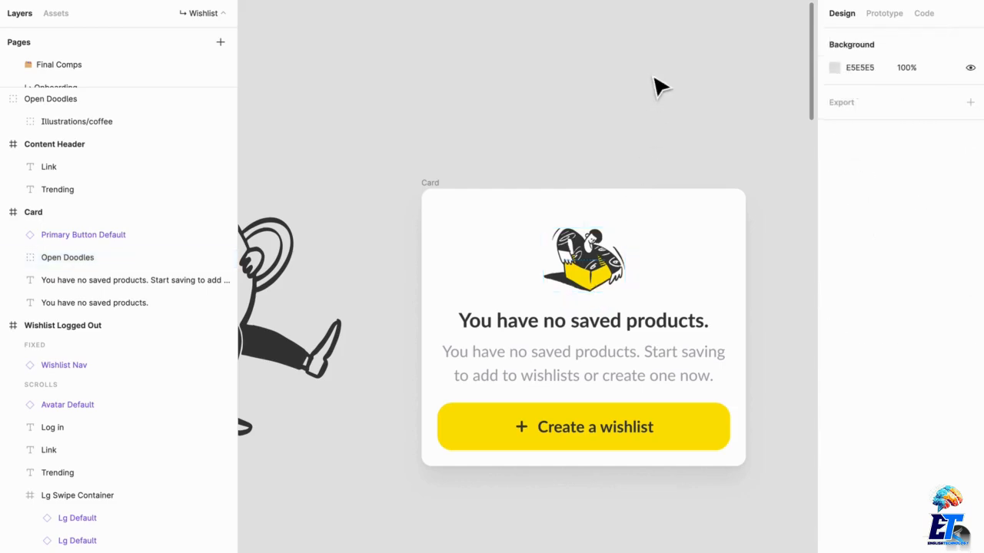
scroll(527, 150, down, 5)
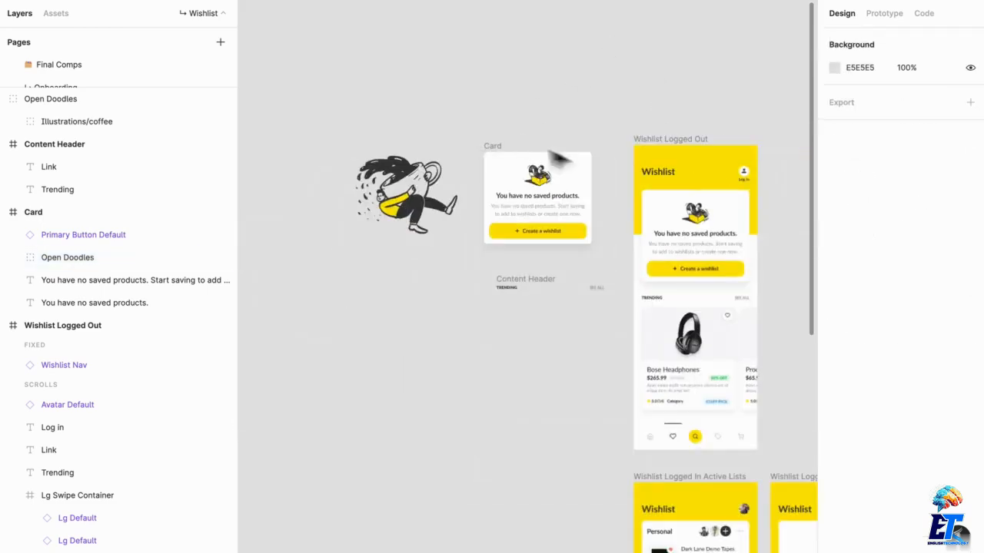
scroll(527, 146, right, 2)
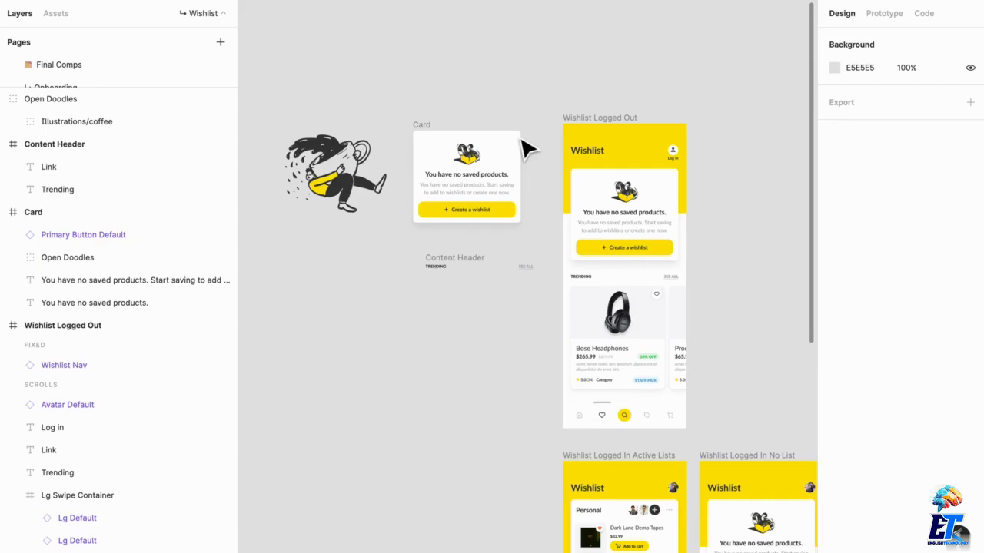
scroll(666, 166, up, 3)
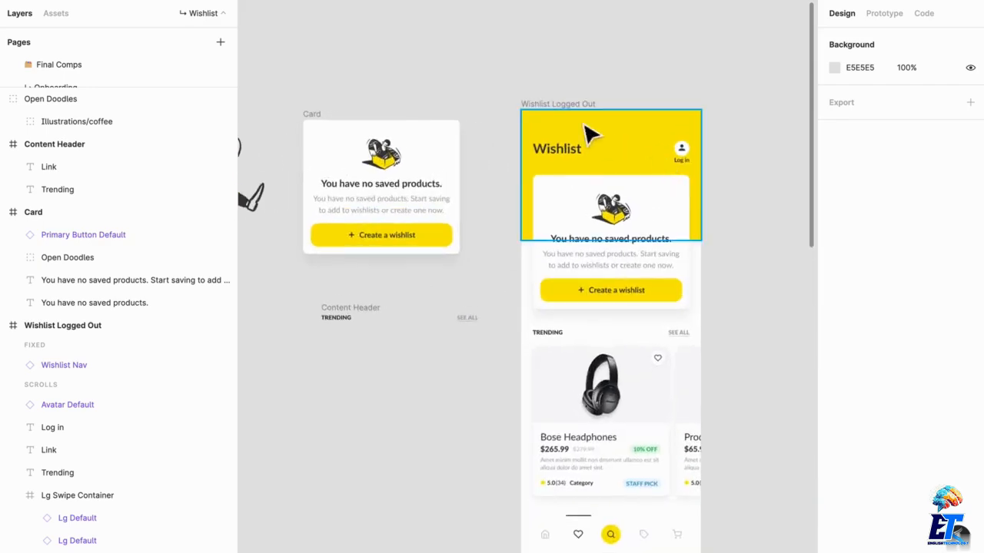
Nest the Avatar Default instance and the Log in text inside the Header frame of the Wishlist Logged Out screen.
click(576, 165)
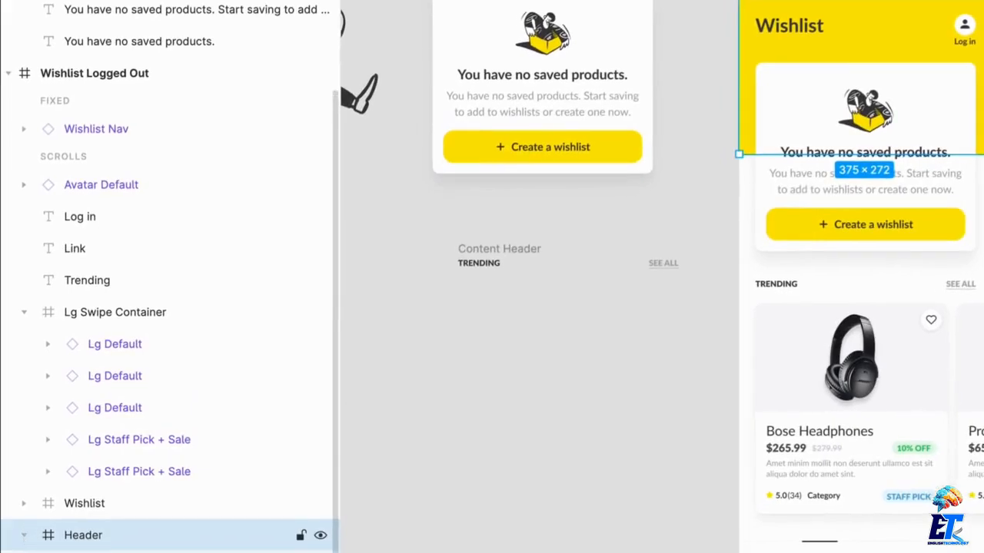
scroll(125, 538, down, 1)
click(125, 538)
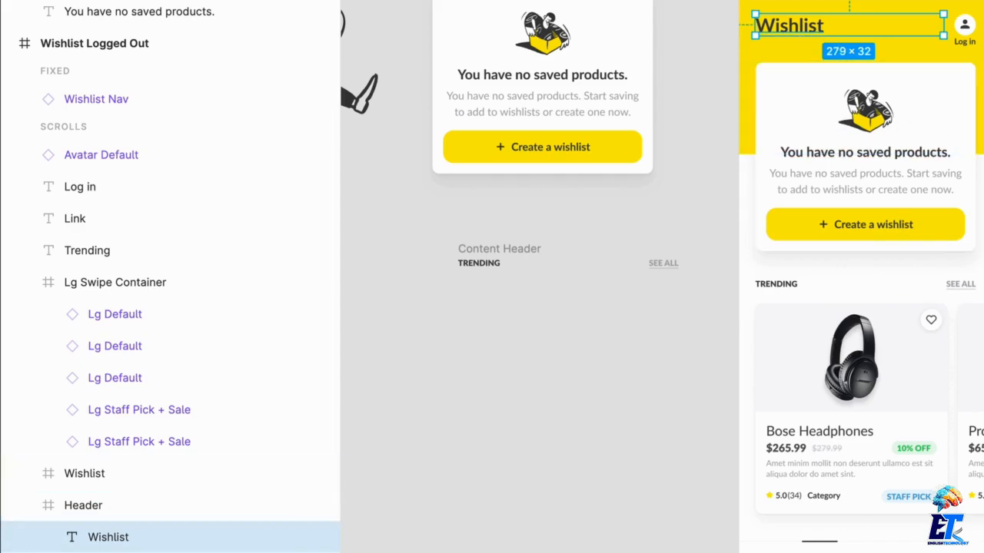
click(967, 34)
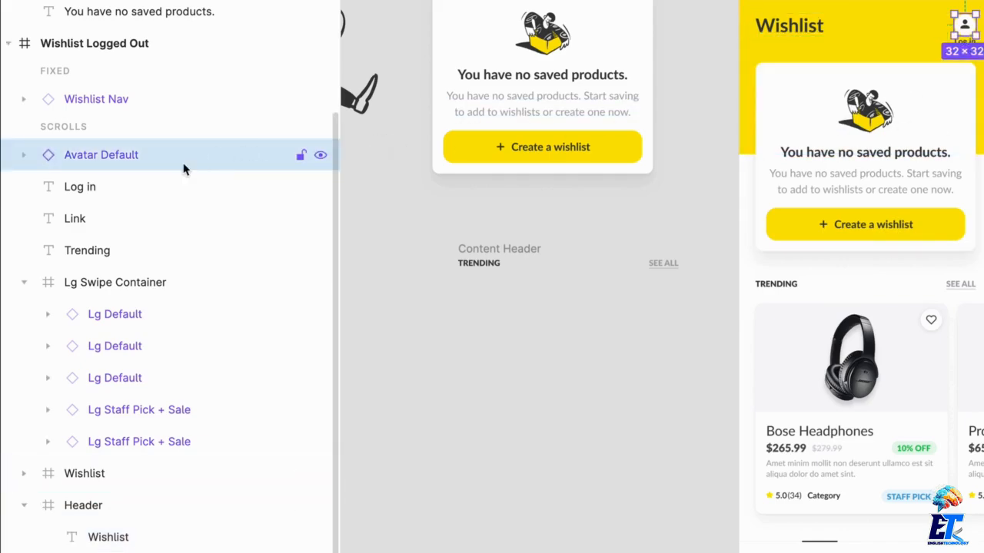
drag(182, 169, 152, 537)
click(149, 281)
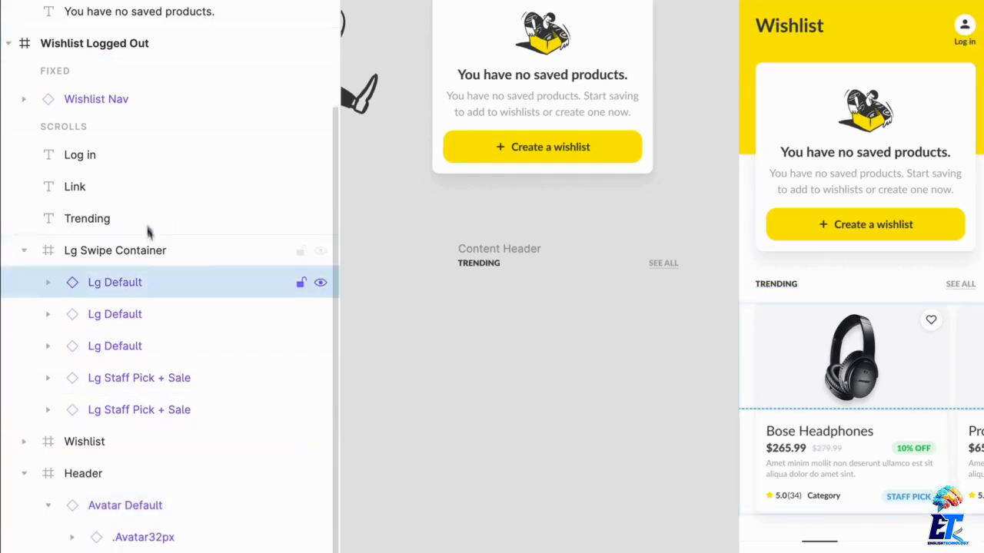
drag(135, 160, 138, 439)
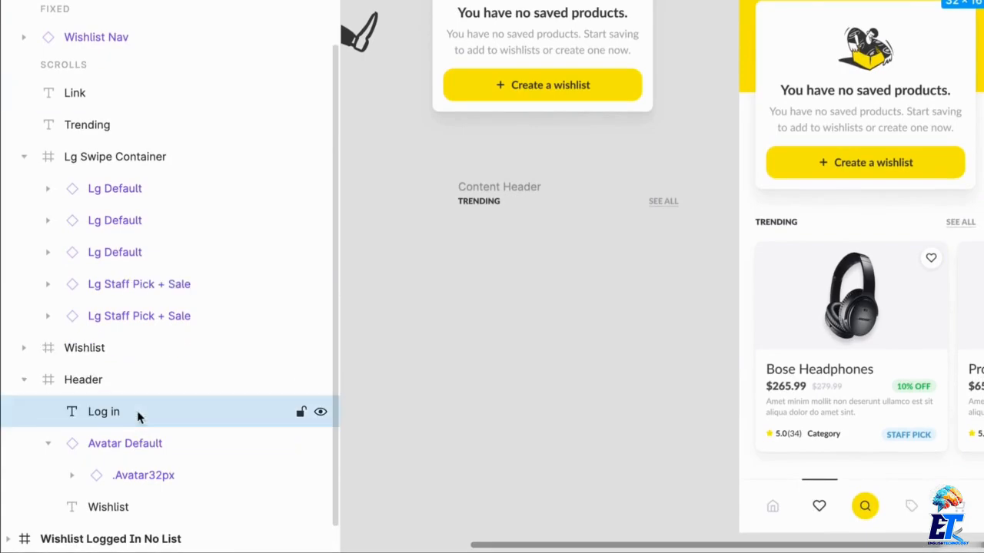
Frame the Log in text and Avatar Default instance together inside the Header, and rename the new frame as Log In CTA.
shift+click(131, 468)
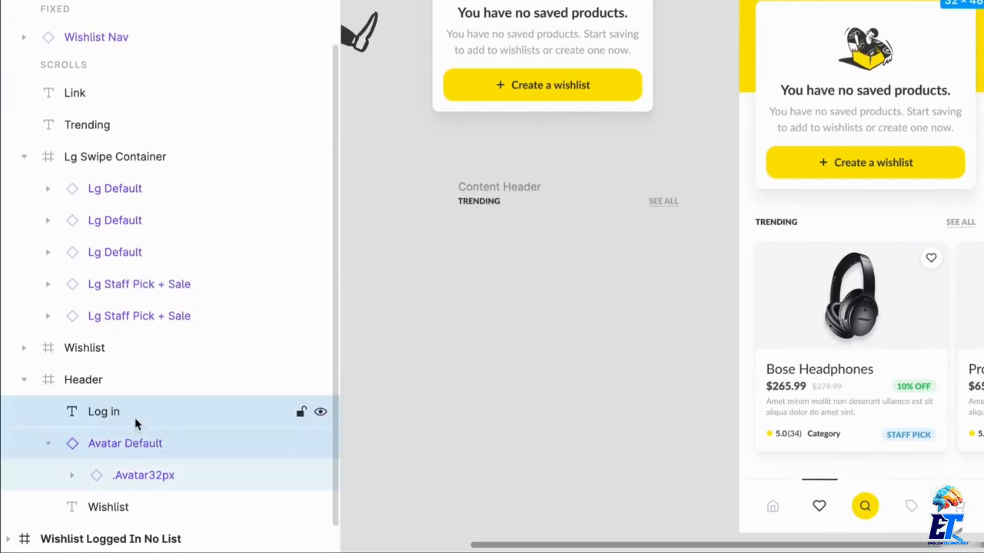
key(super+alt+g)
key(super+r)
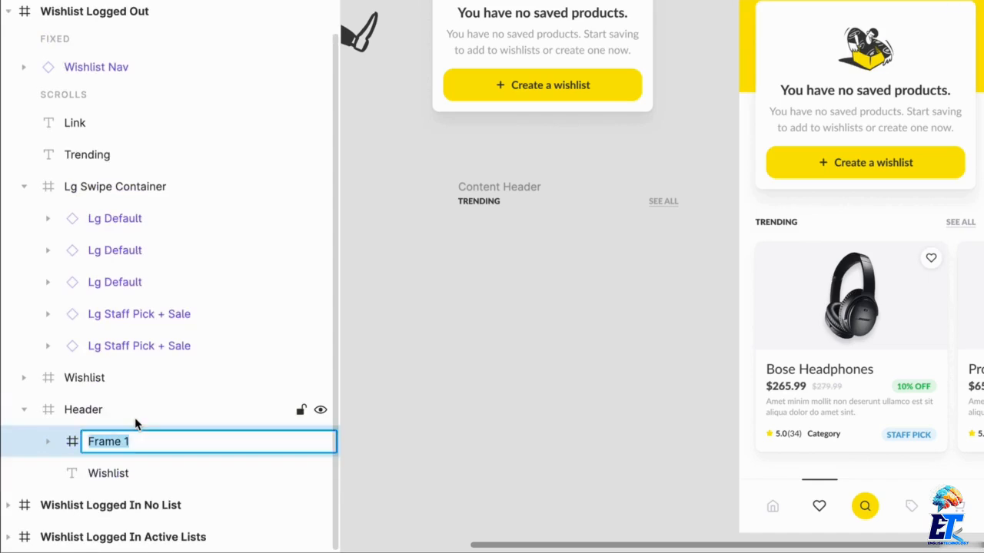
text(Log In CTA)
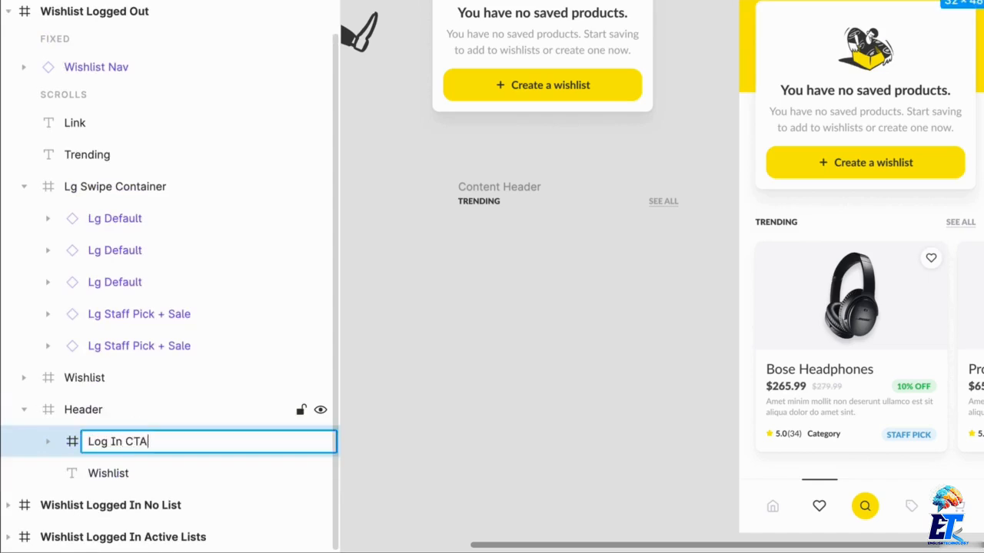
key(Return)
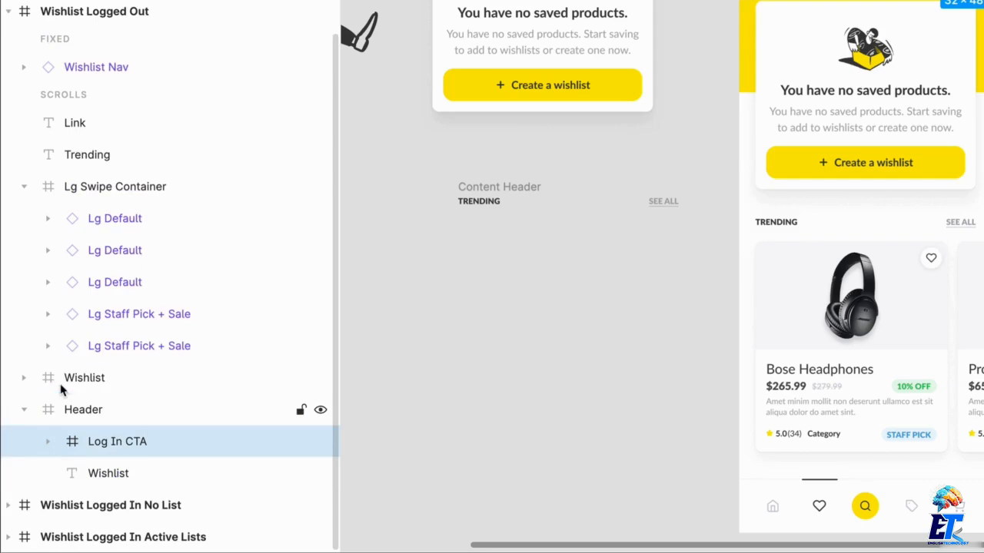
Check the Header frame, clear the selection, and view the Wishlist Logged Out and Wishlist Logged In Active Lists screens.
click(77, 413)
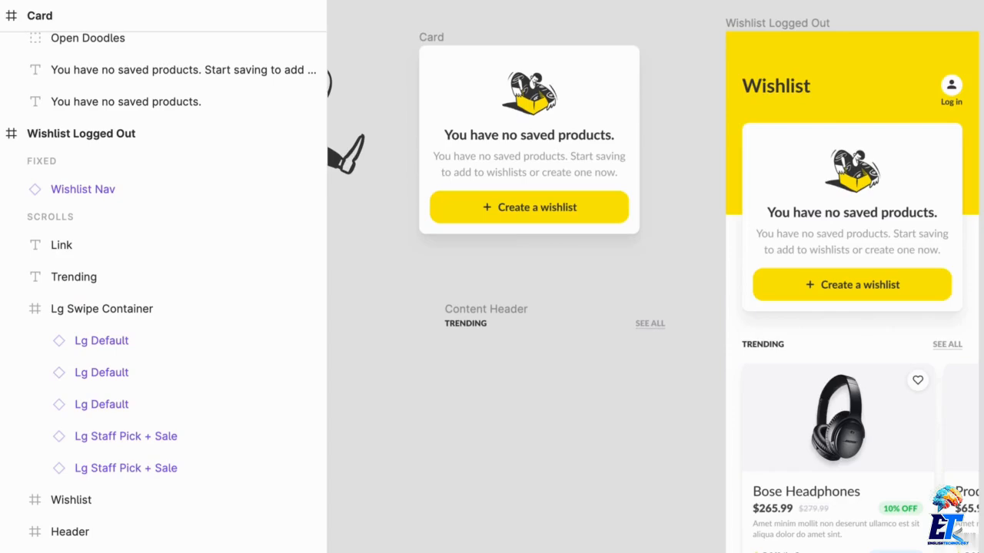
scroll(982, 207, down, 1)
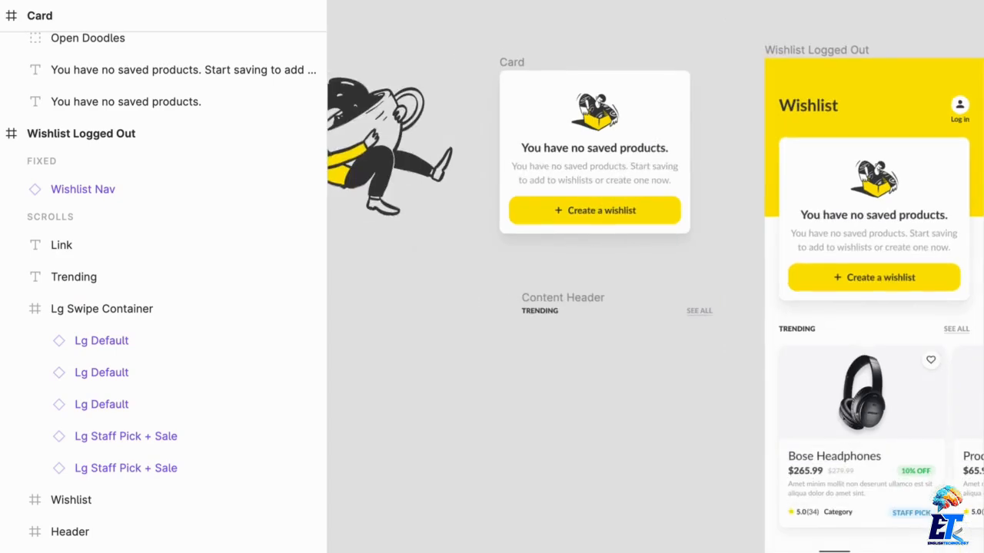
drag(982, 319, 797, 168)
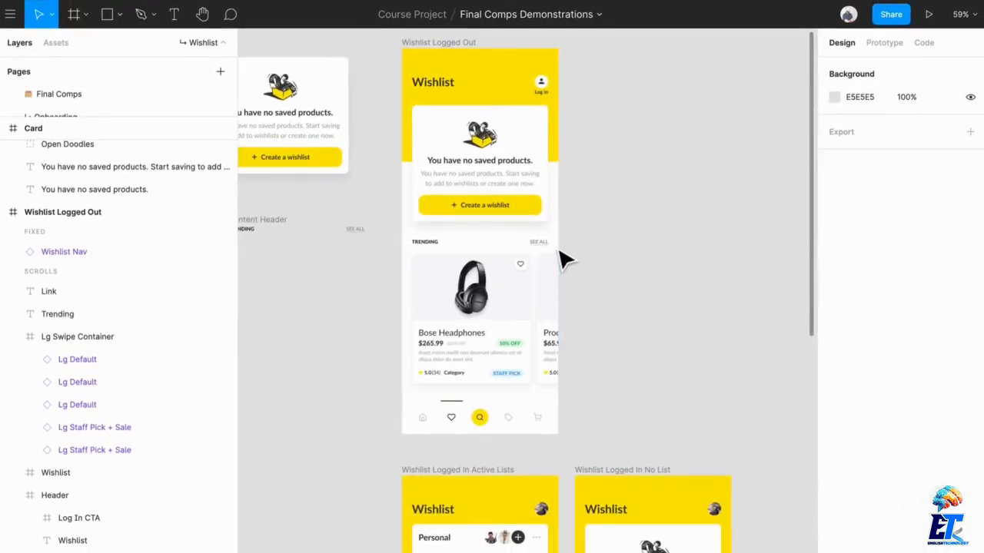
scroll(557, 269, down, 6)
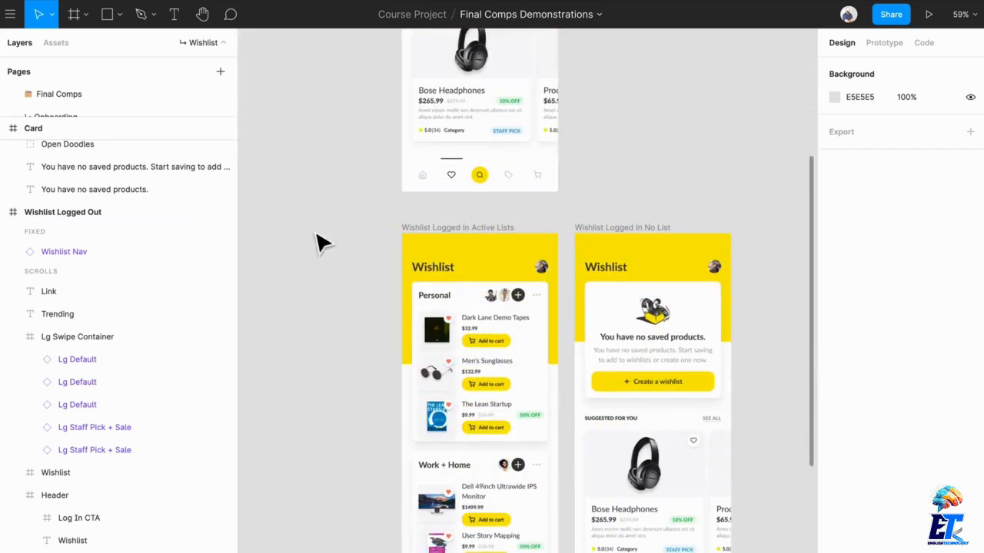
scroll(354, 245, down, 1)
scroll(398, 249, up, 5)
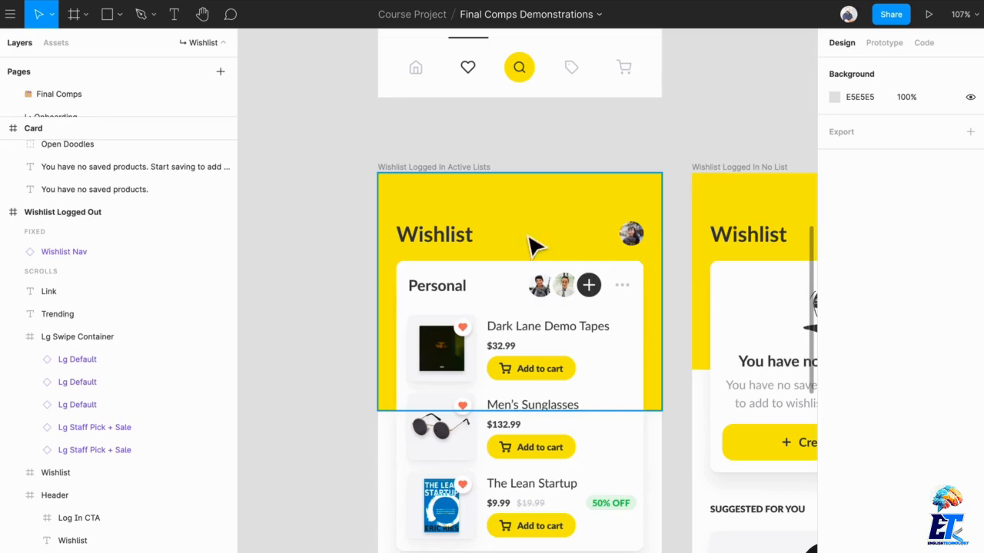
scroll(548, 369, down, 5)
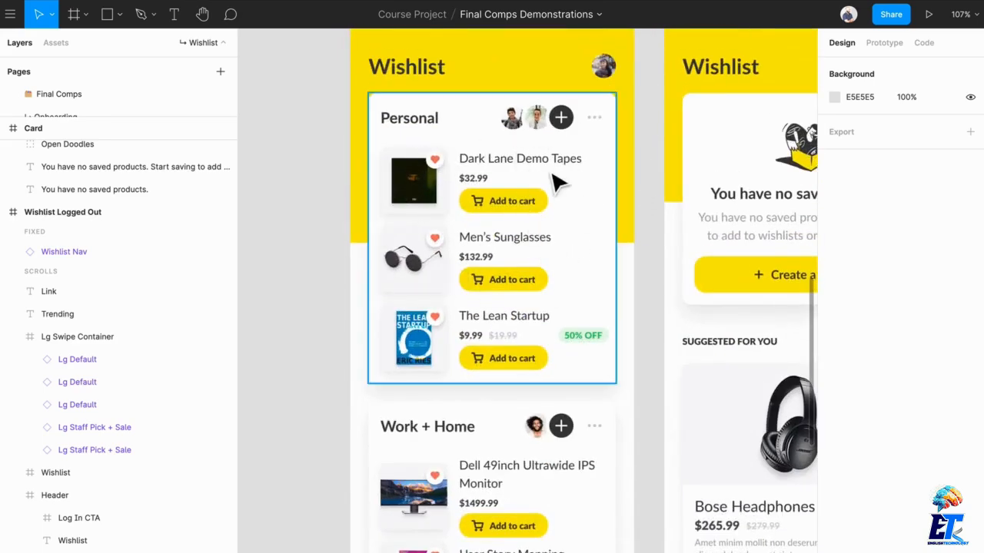
Examine the invite avatars, the more-horizontal icon and the three product instances in the Personal wishlist card.
double_click(544, 136)
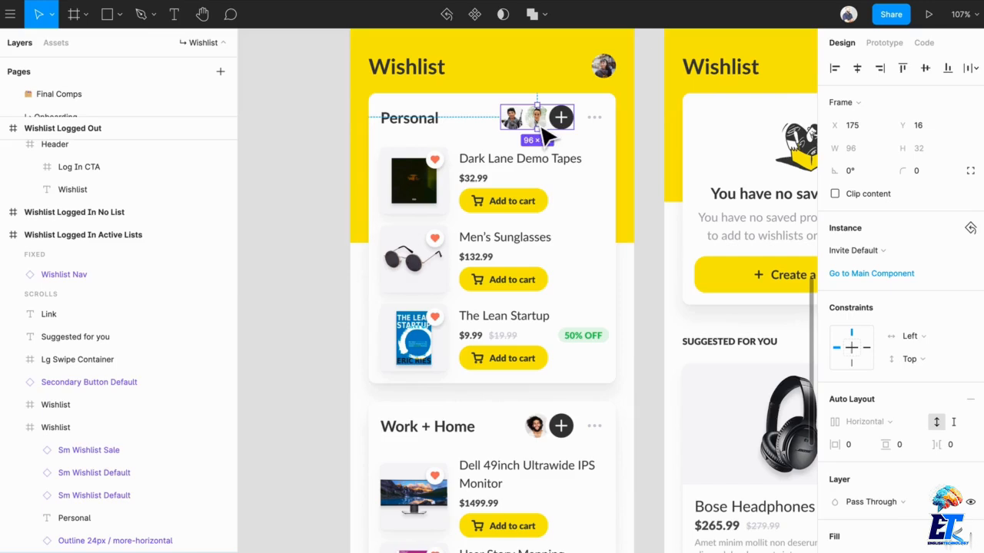
click(598, 123)
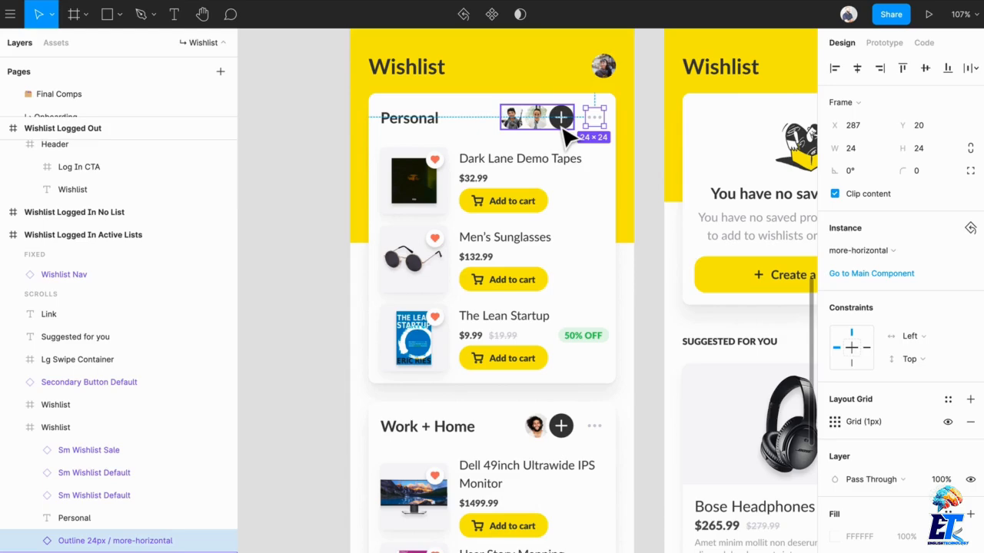
click(480, 180)
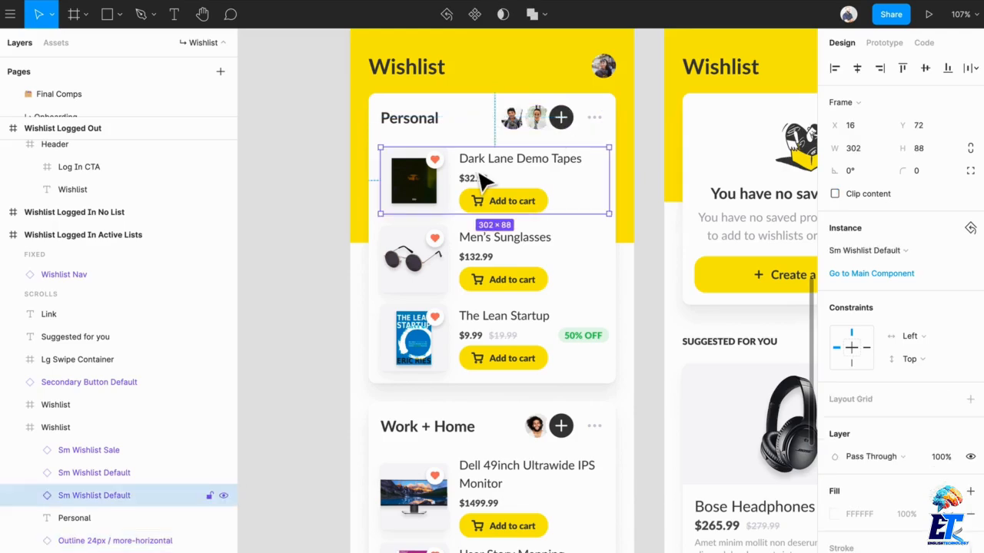
click(538, 253)
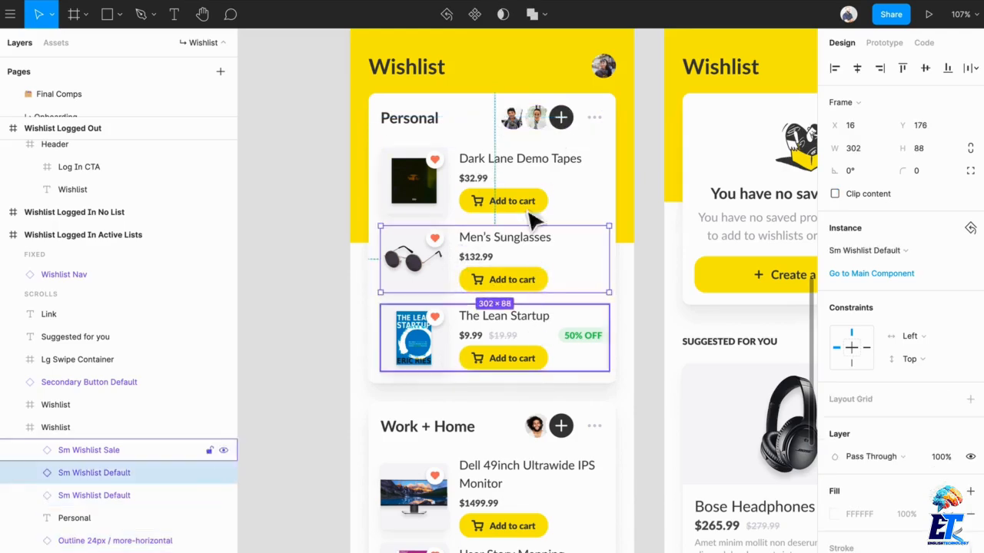
click(520, 353)
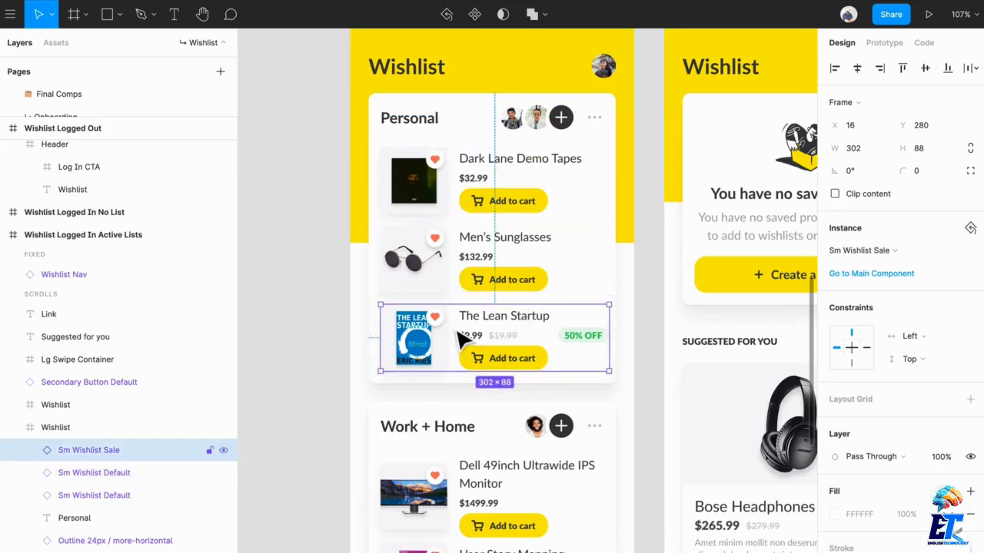
Examine the Work + Home card, the Create a new wishlist button instance and the Personal card's frame in the Active Lists screen.
scroll(458, 334, down, 3)
scroll(575, 344, up, 1)
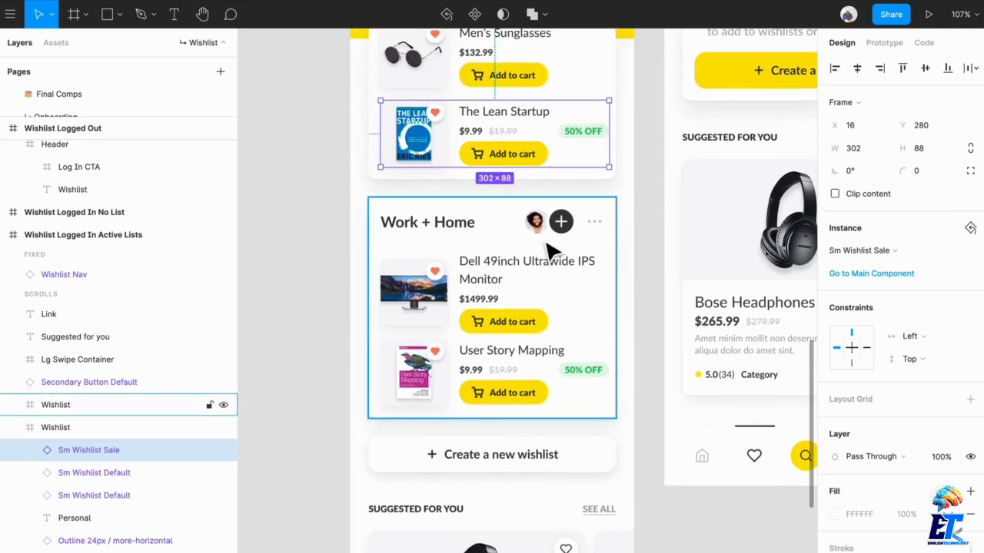
scroll(548, 253, down, 1)
click(578, 446)
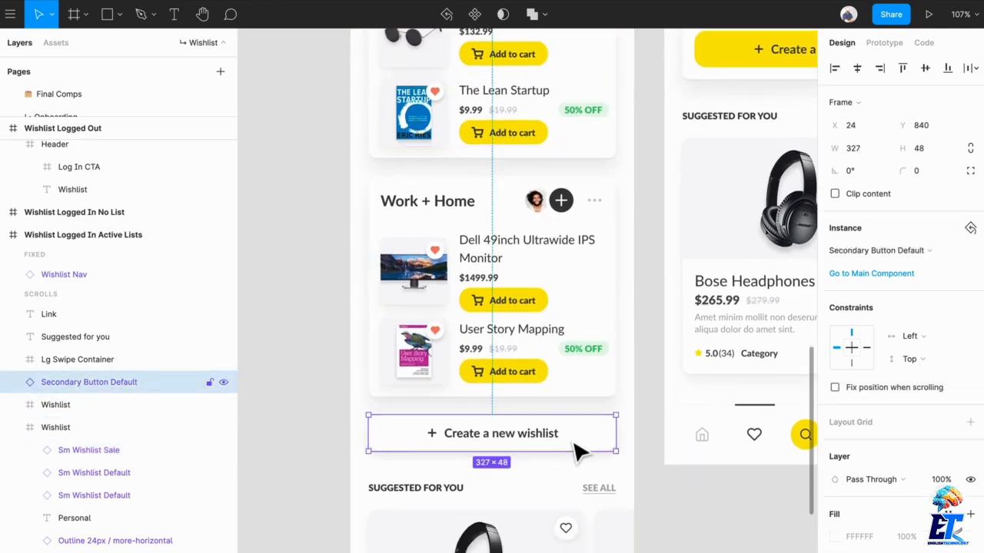
scroll(577, 451, up, 4)
scroll(577, 450, down, 2)
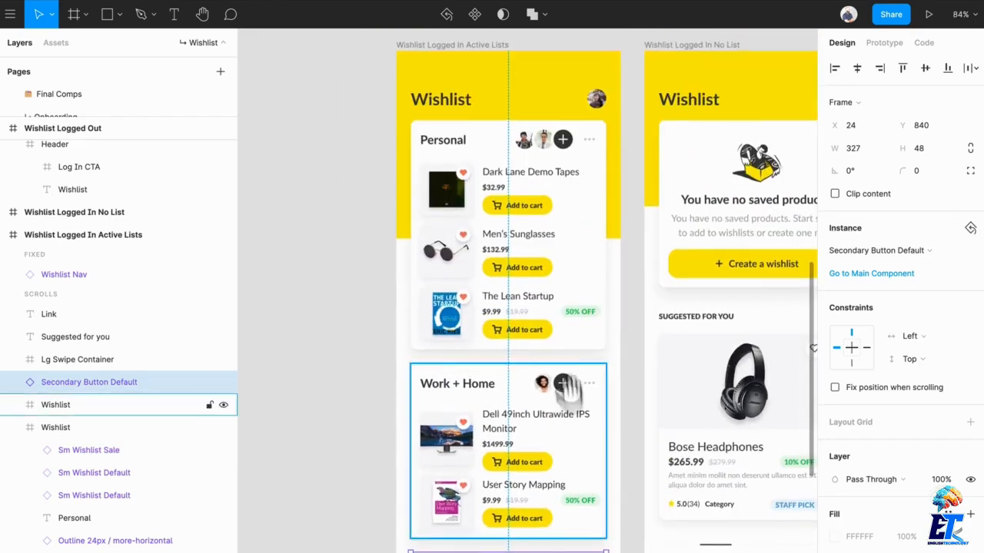
scroll(565, 388, down, 3)
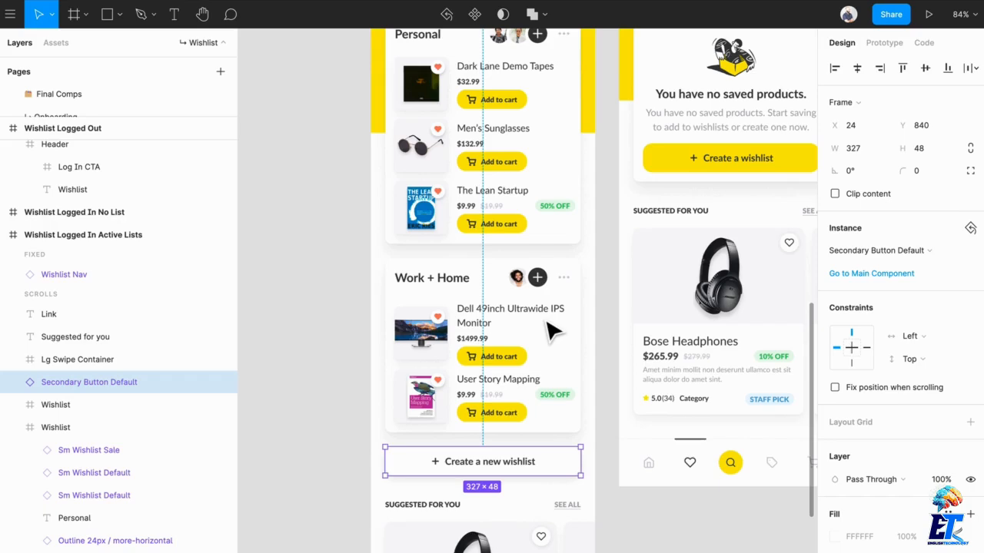
scroll(547, 315, up, 4)
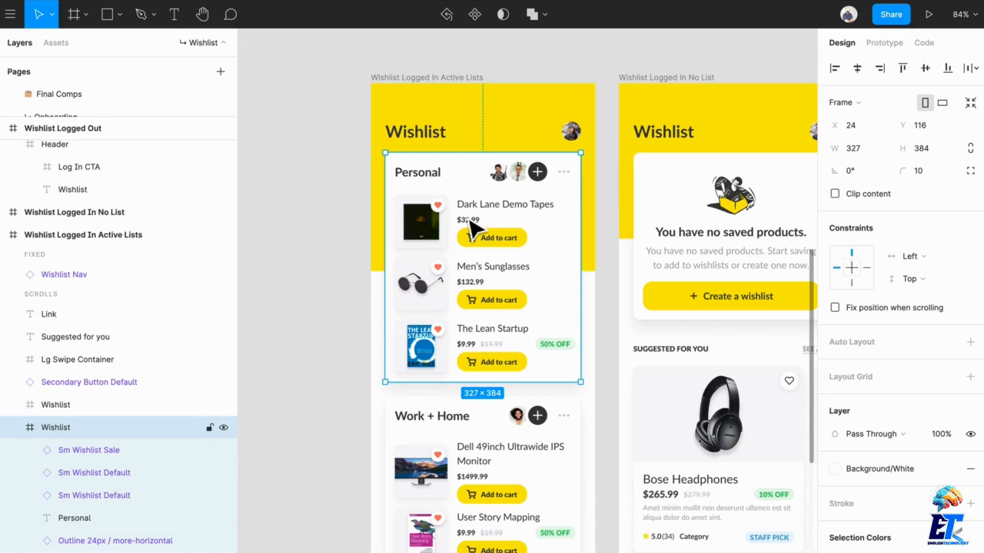
Select the Suggested for you heading, its See all link and the product swipe container together, and compare them with the wishlist cards above.
scroll(487, 277, down, 5)
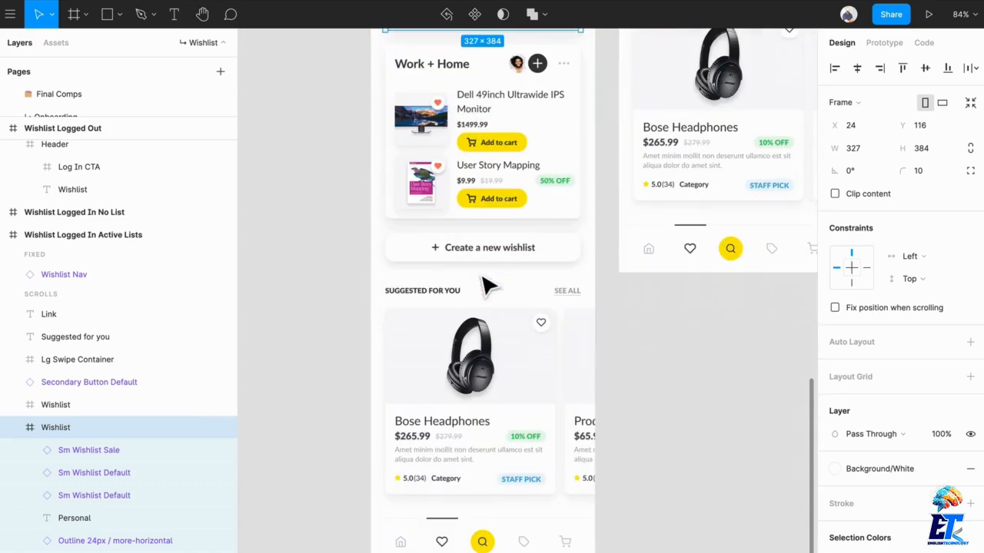
drag(674, 461, 398, 305)
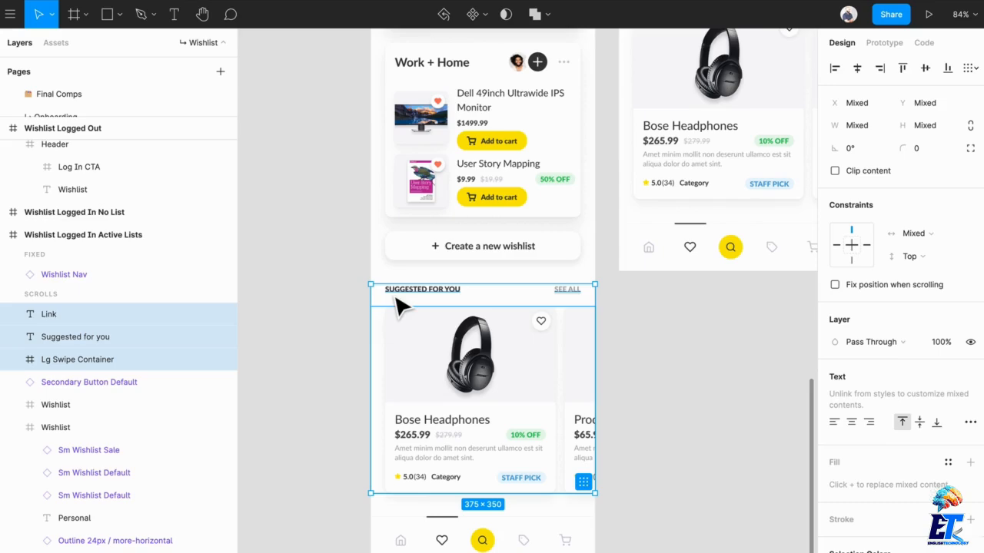
scroll(397, 306, up, 5)
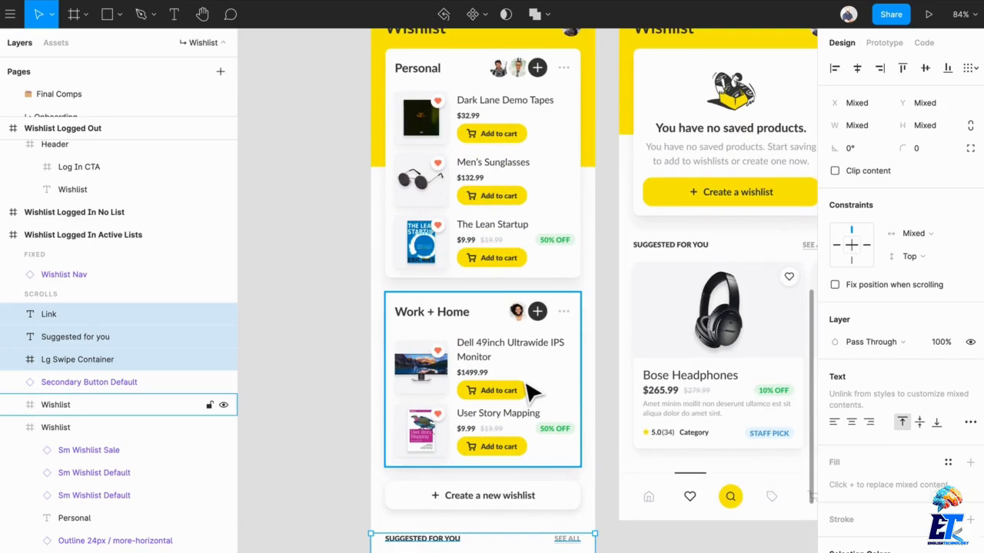
scroll(530, 392, down, 5)
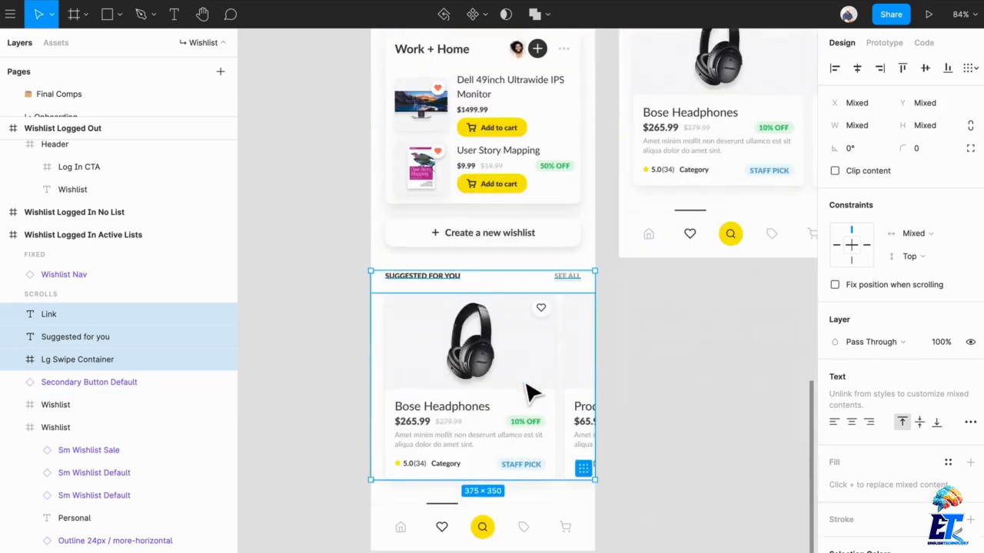
scroll(531, 389, up, 5)
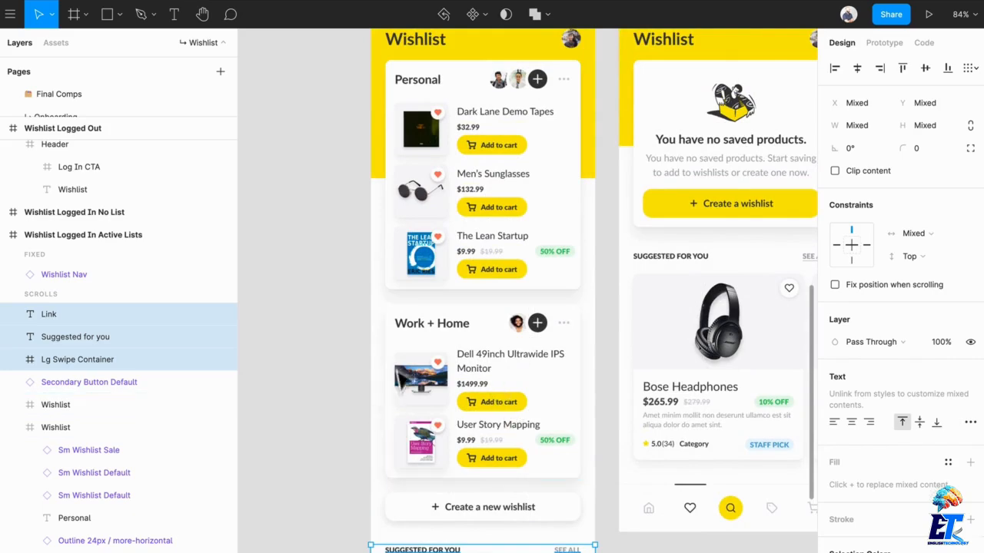
scroll(408, 438, down, 6)
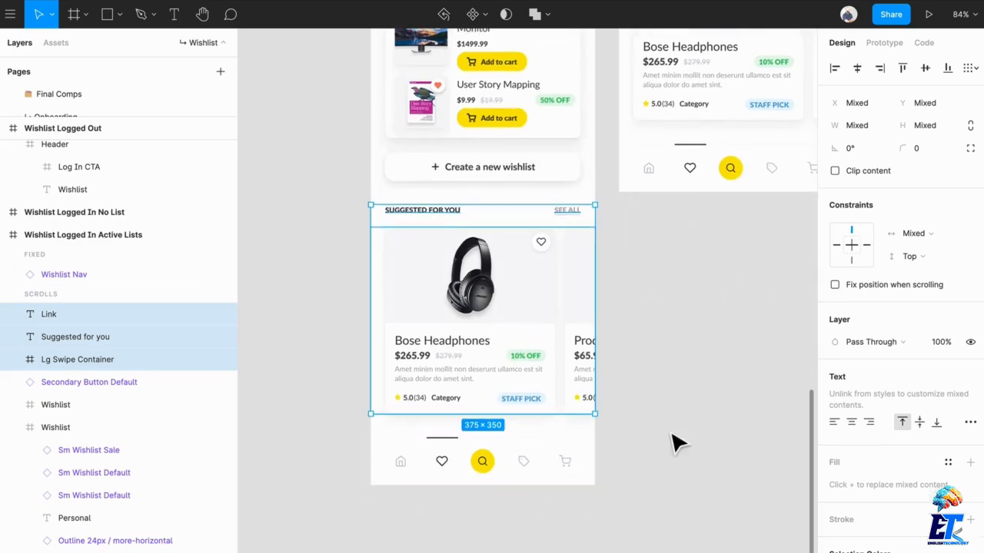
Clear the selection and view the Wishlist Logged In No List screen, followed by all the wishlist screens with the Card and Content Header frames.
drag(675, 440, 495, 539)
drag(585, 312, 535, 503)
drag(666, 362, 657, 540)
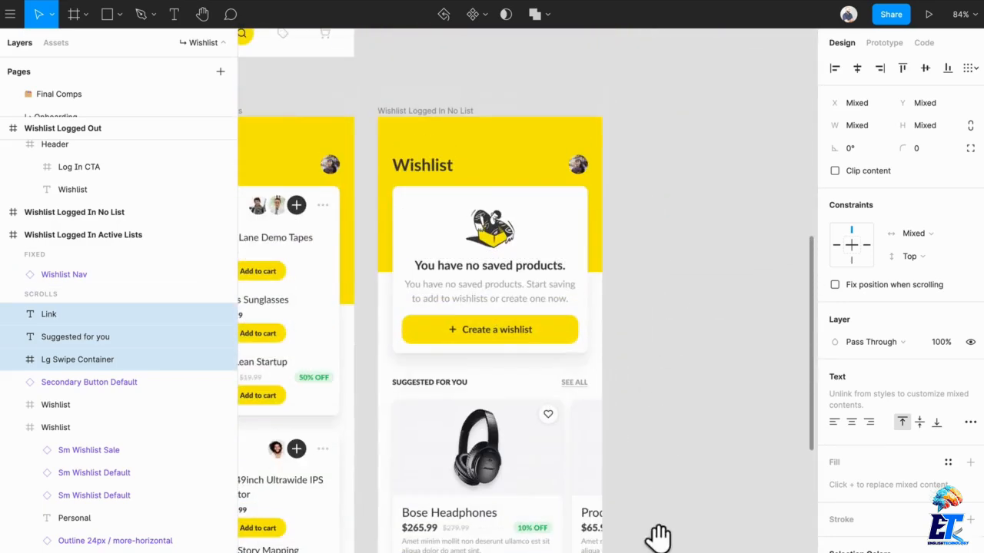
click(685, 358)
drag(673, 398, 687, 355)
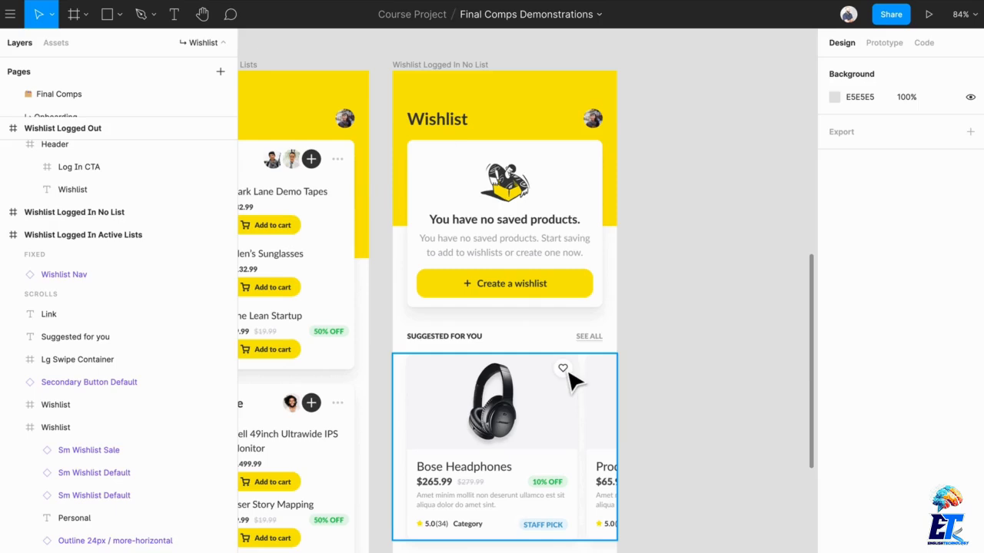
ctrl+scroll(656, 300, down, 5)
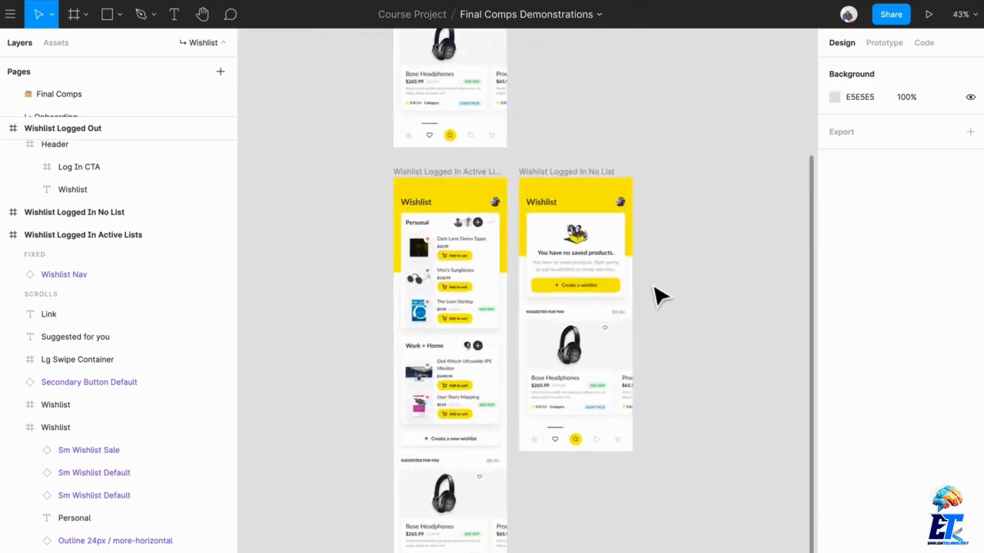
drag(658, 299, 707, 428)
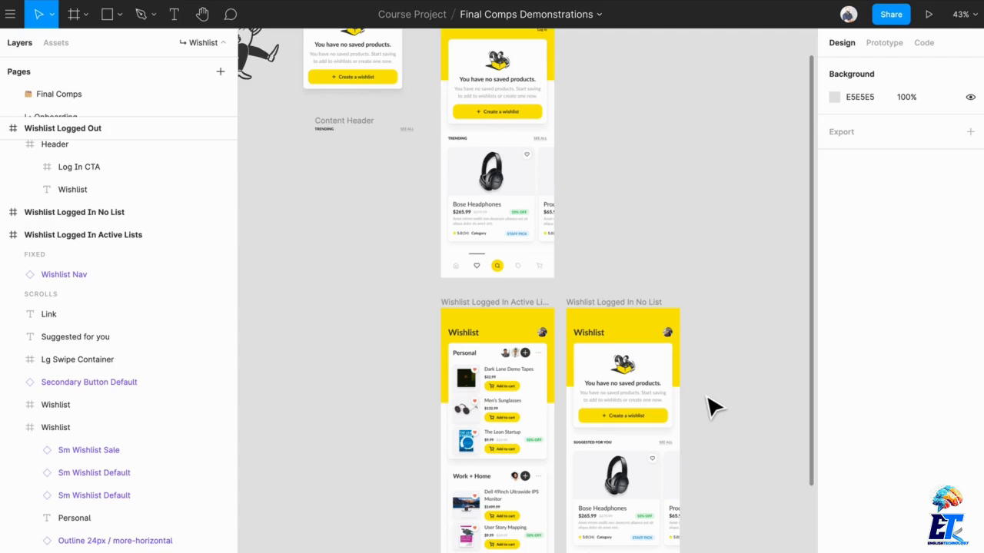
scroll(711, 407, up, 5)
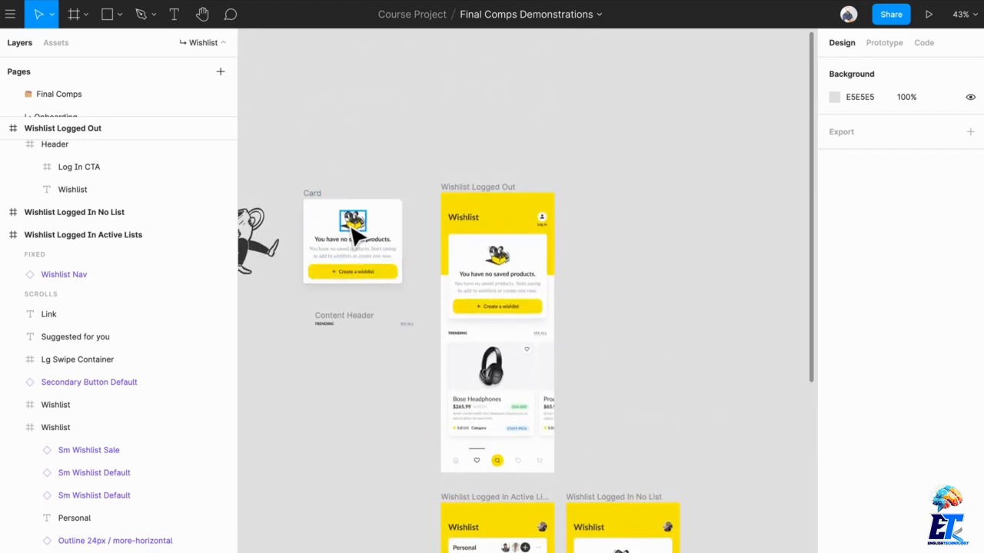